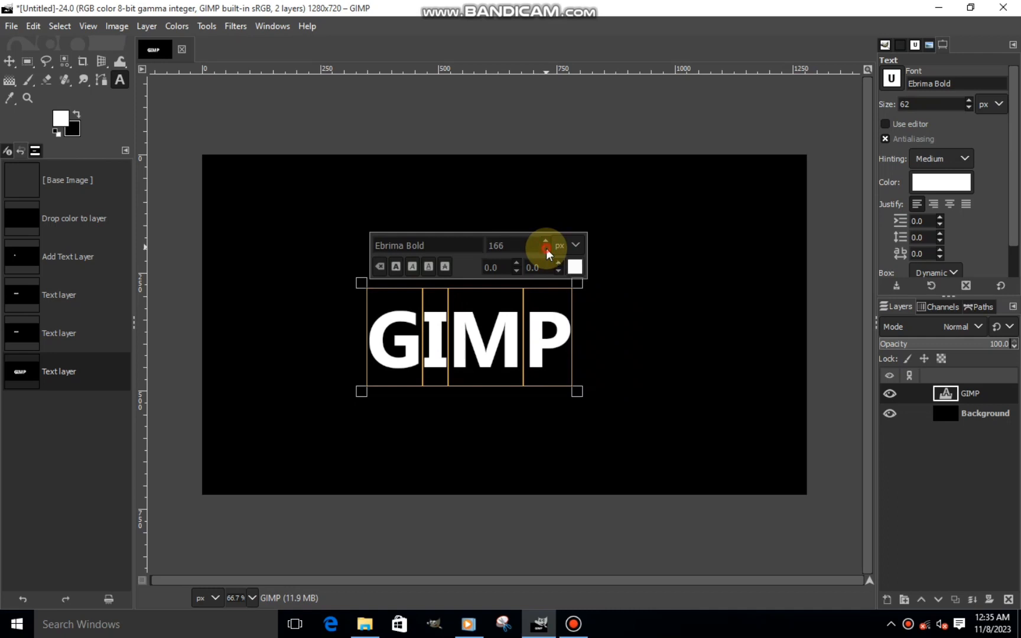
- Convert the GIMP text layer's alpha to a selection
left_click(10, 79)
left_click(9, 62)
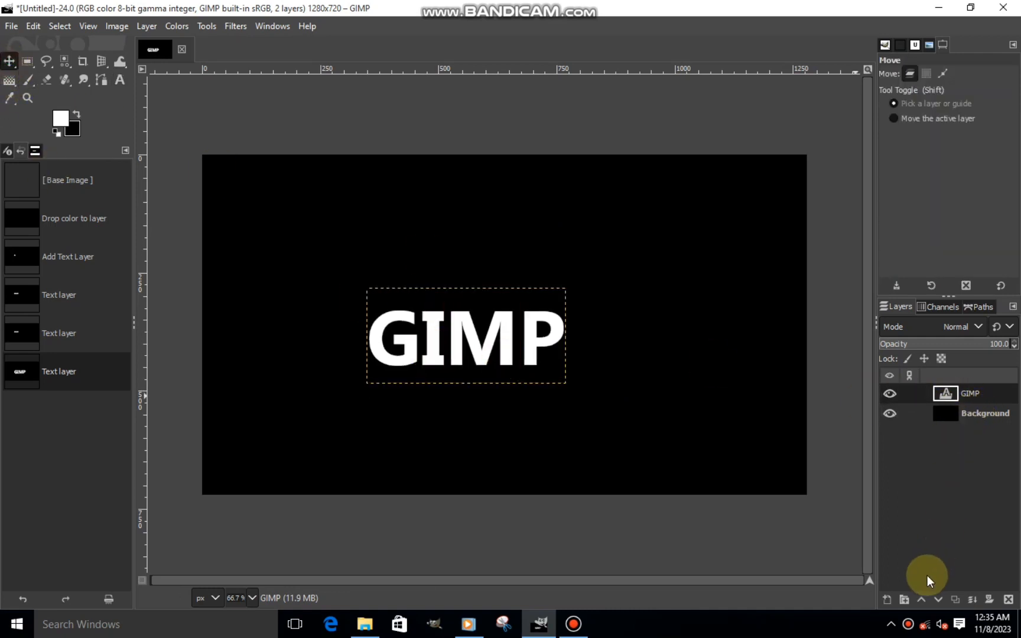
right_click(942, 390)
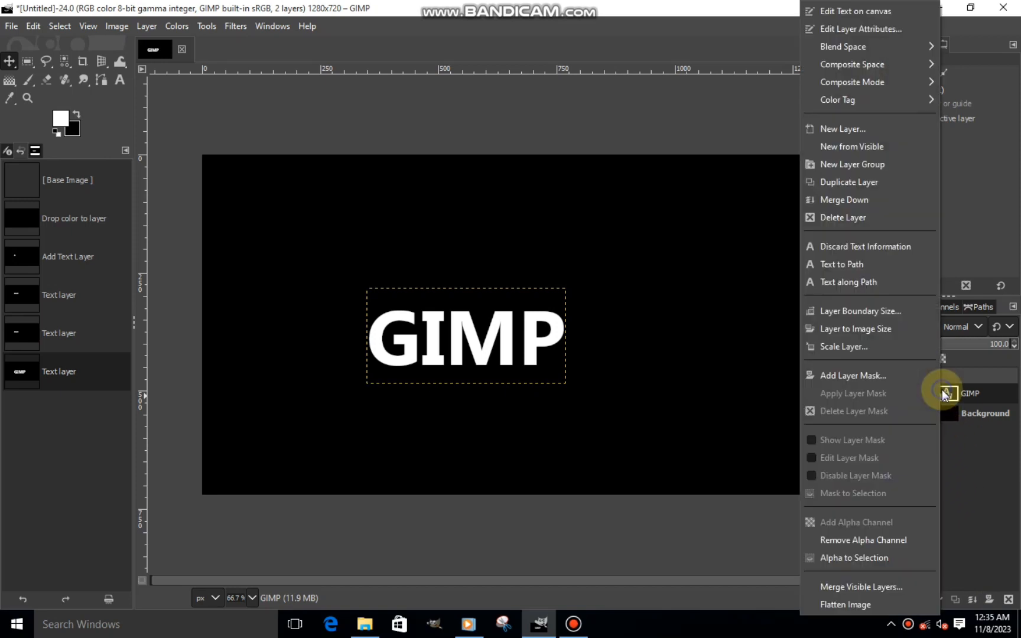
left_click(1002, 515)
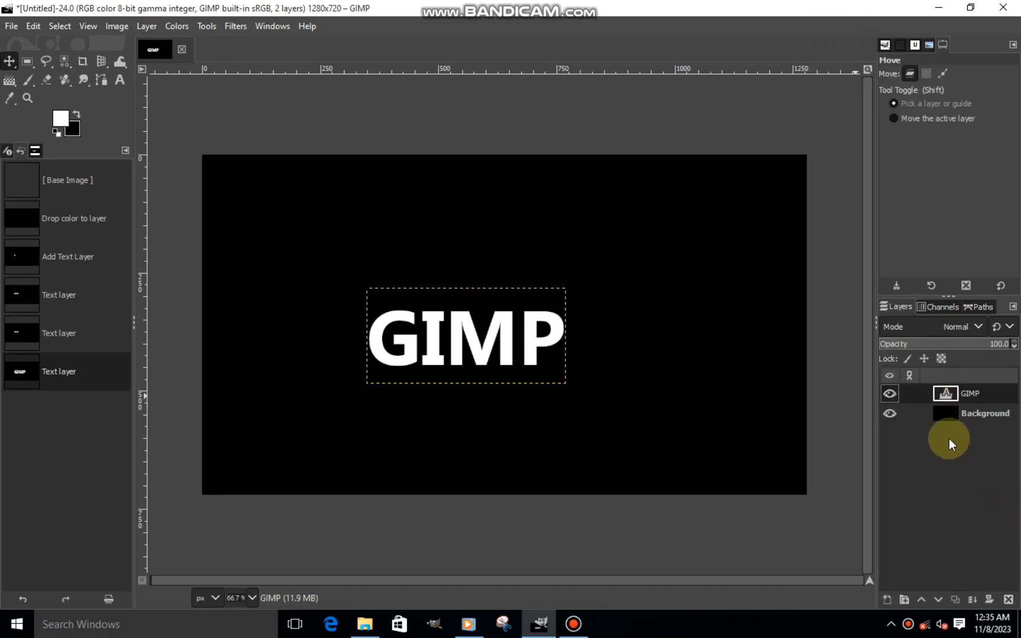
right_click(946, 393)
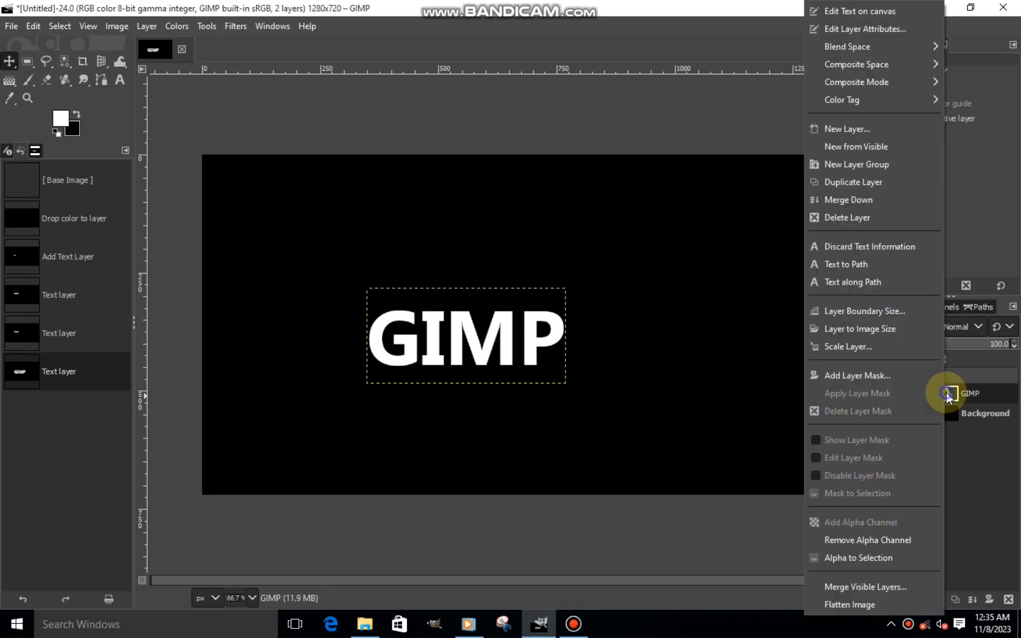
left_click(861, 563)
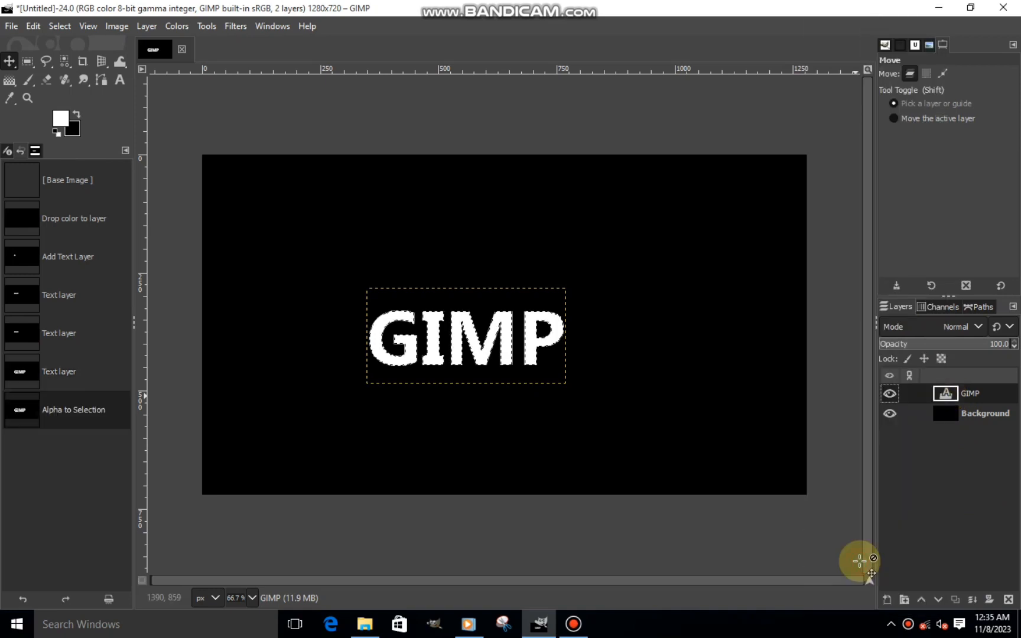
- Add a transparent 1280 × 720 px layer named NEW LAYER and hide the GIMP text layer
left_click(888, 599)
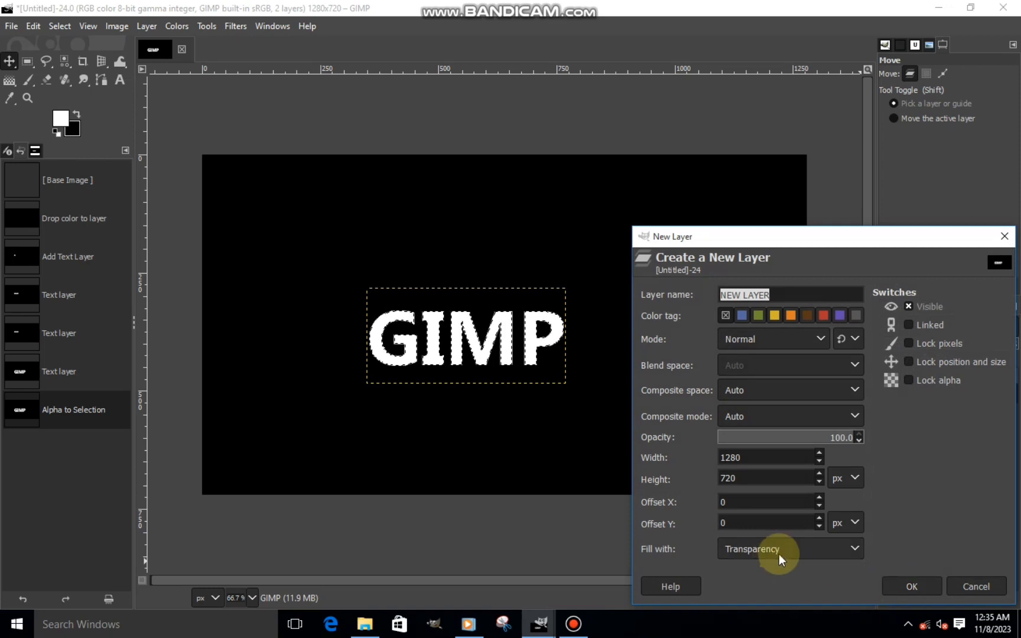
left_click(903, 587)
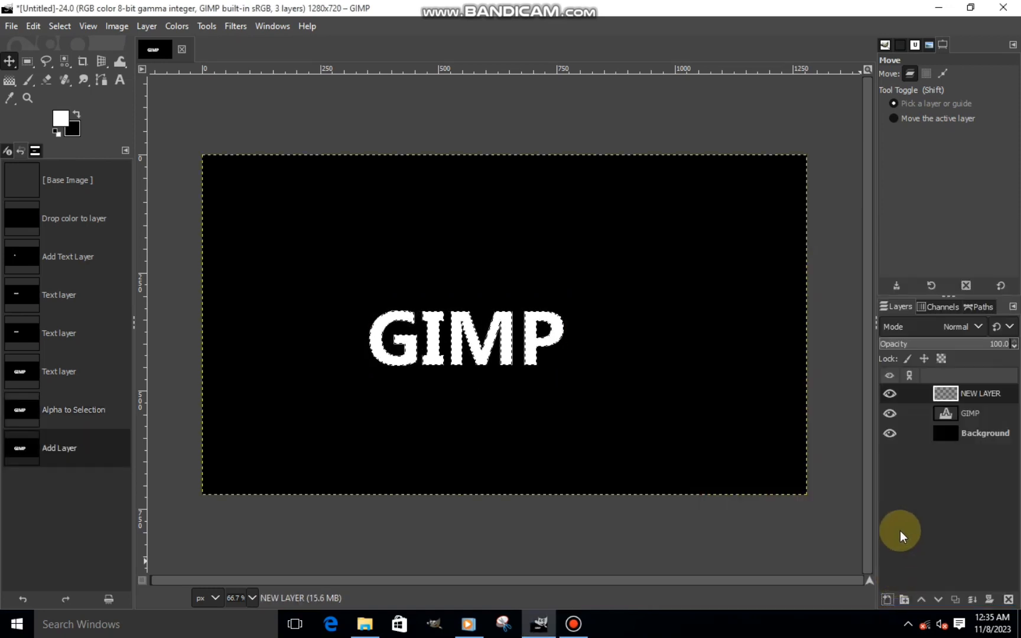
left_click(889, 413)
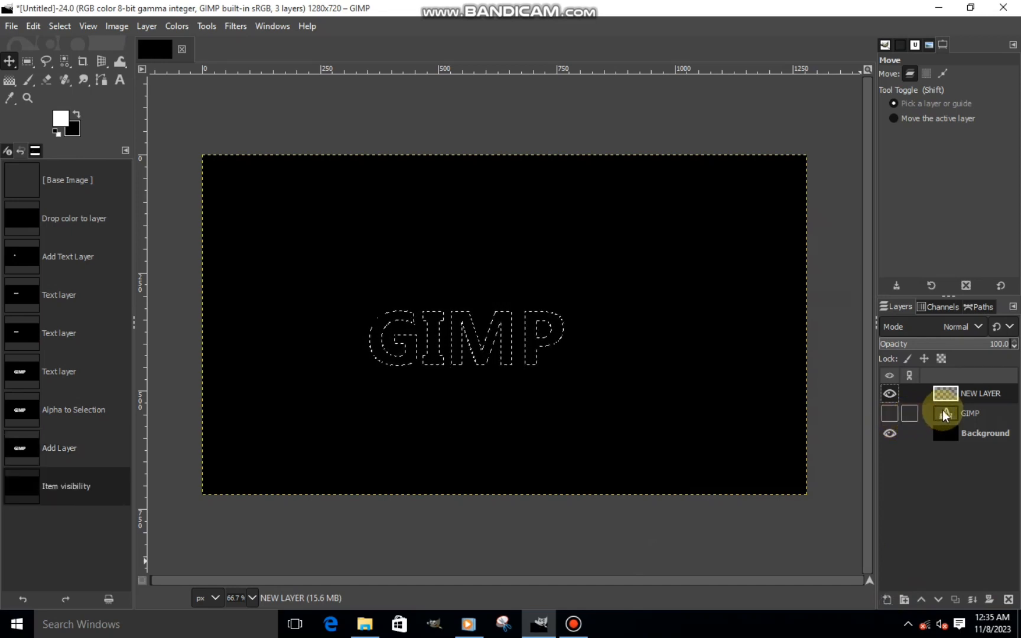
- Fill the letter selection on NEW LAYER with a vertical linear white-to-black gradient, from about (538, 351) to (536, 441) px
left_click(11, 83)
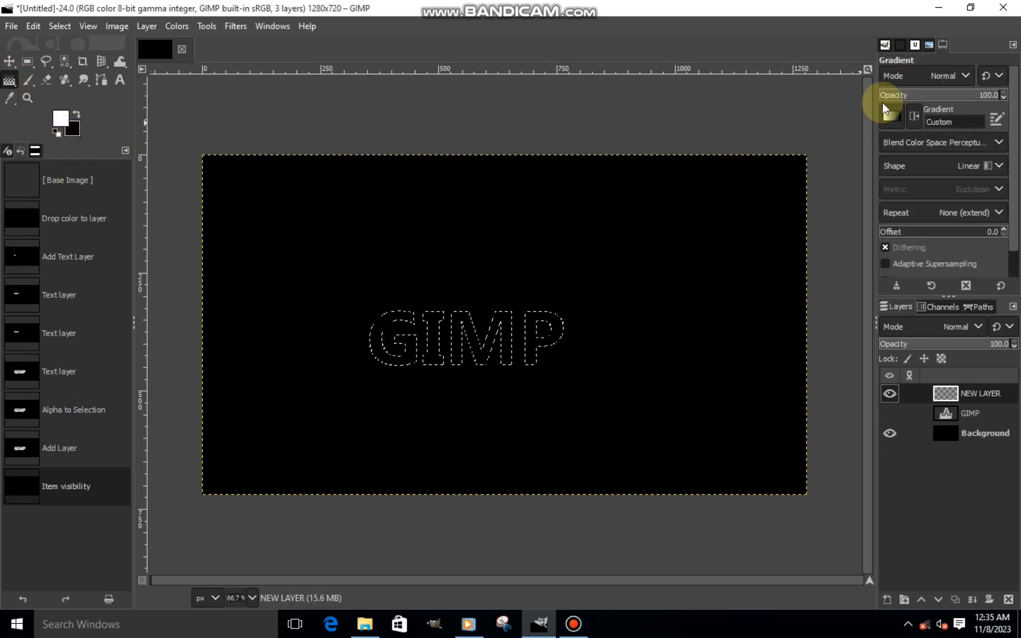
left_click(892, 117)
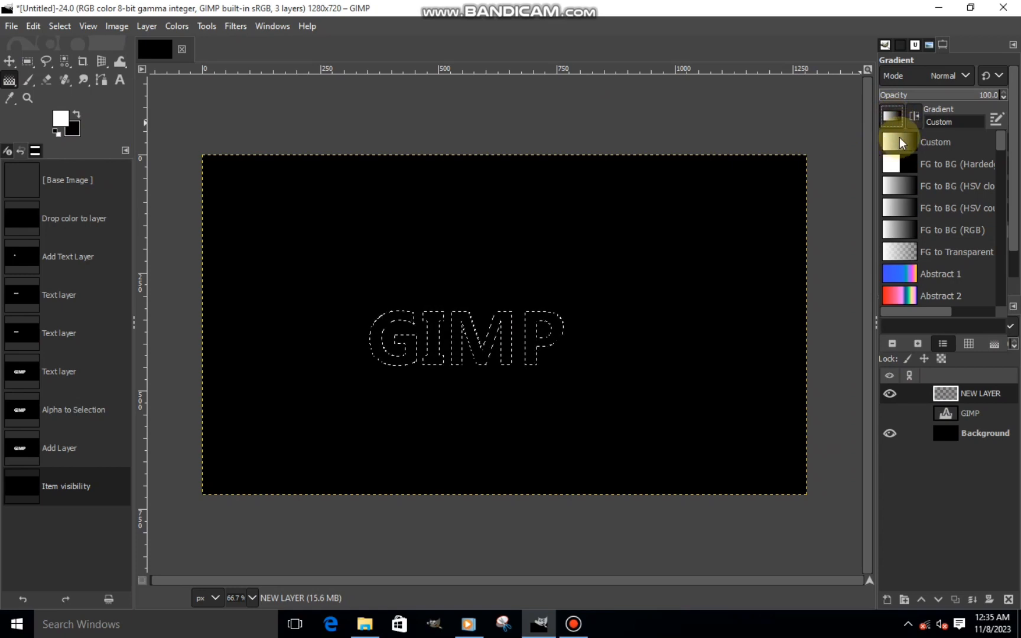
left_click(888, 117)
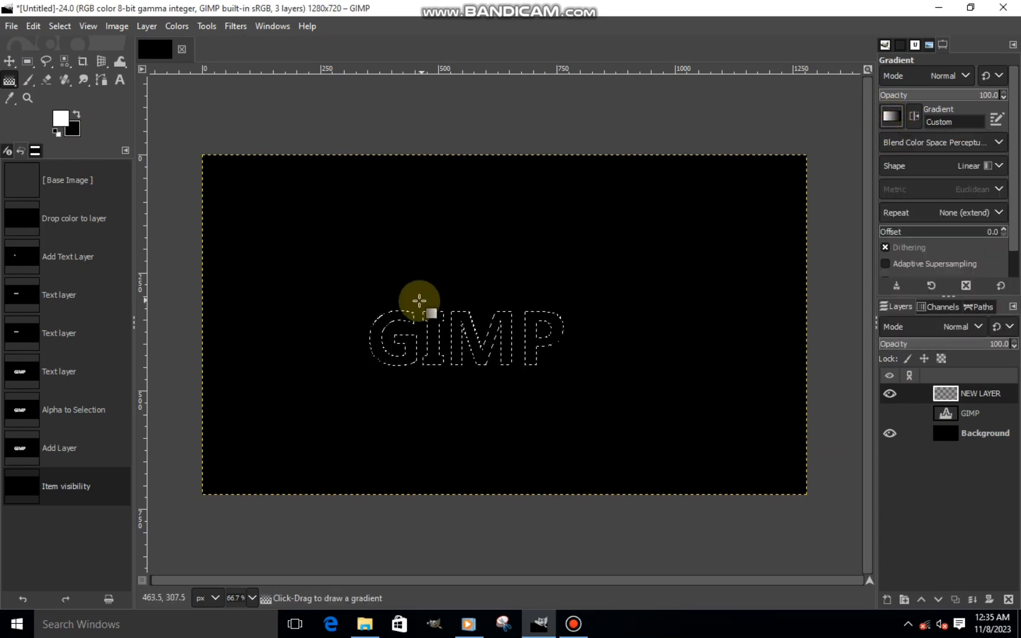
mouse_move(461, 305)
left_mouse_down()
mouse_move(457, 371)
mouse_move(459, 363)
left_mouse_up()
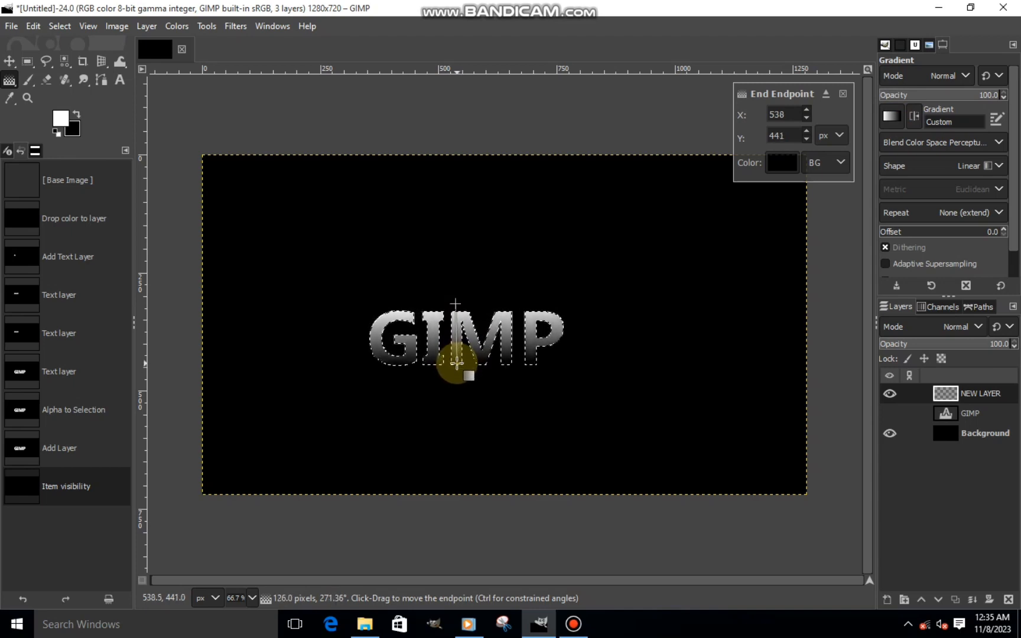
left_click(456, 305)
left_click_drag(456, 305, 457, 315)
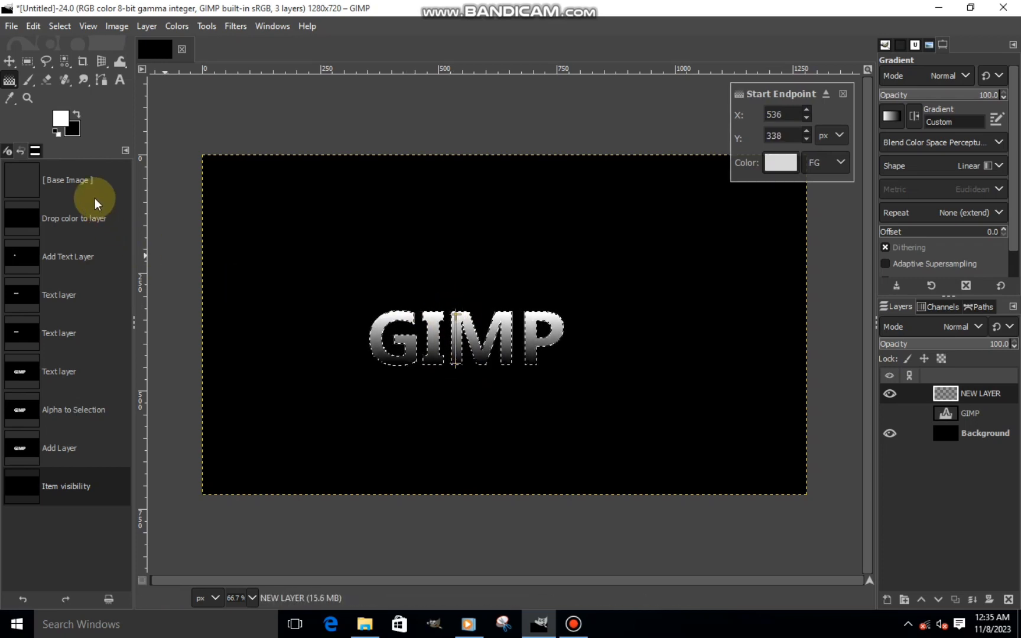
left_click_drag(457, 313, 458, 317)
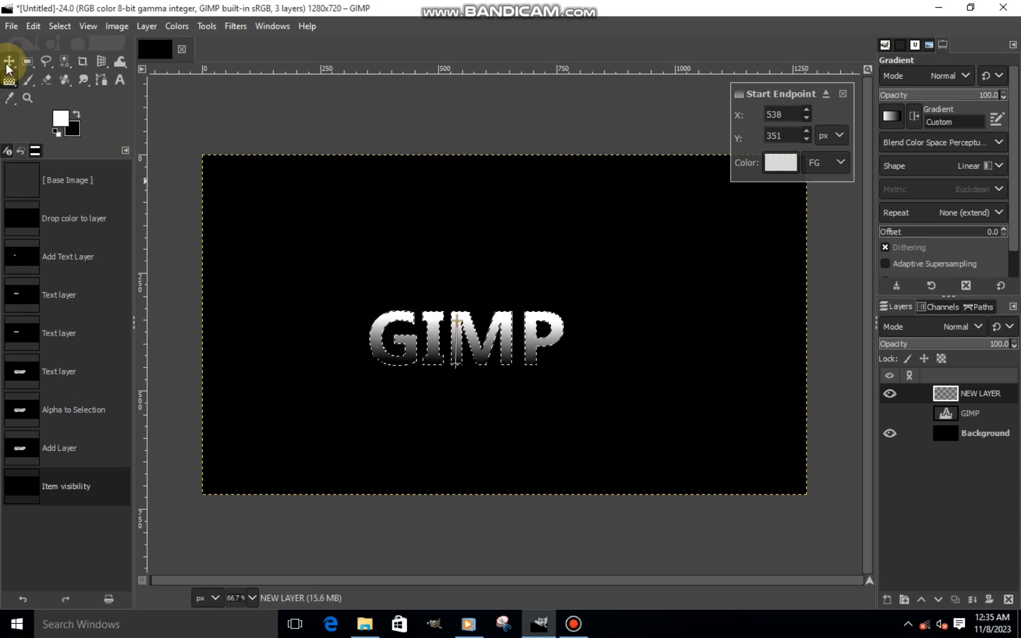
left_click(9, 61)
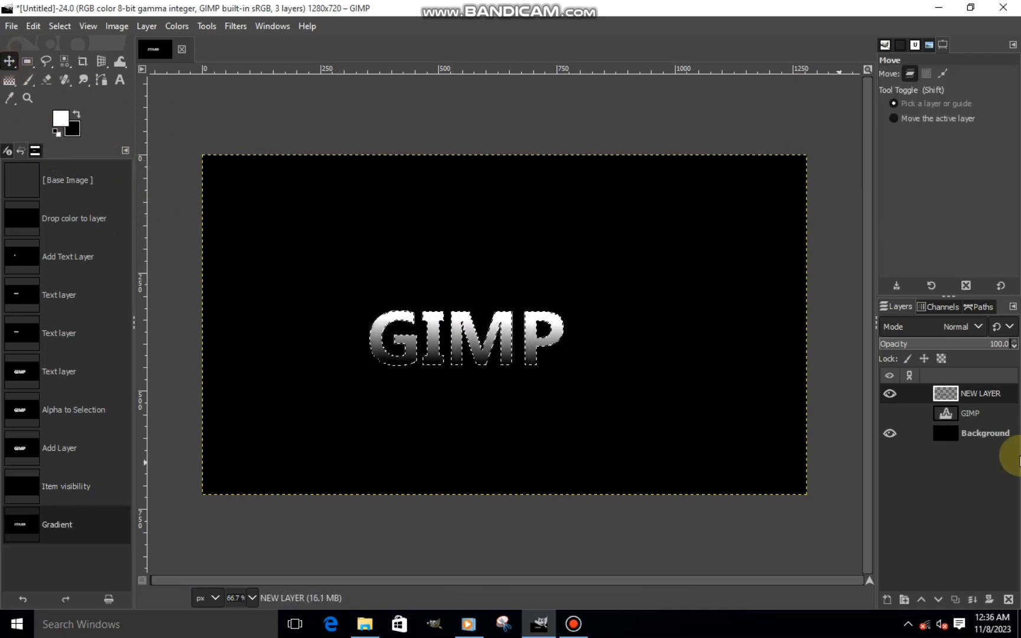
- Clear the selection and delete the hidden GIMP text layer
left_click(59, 26)
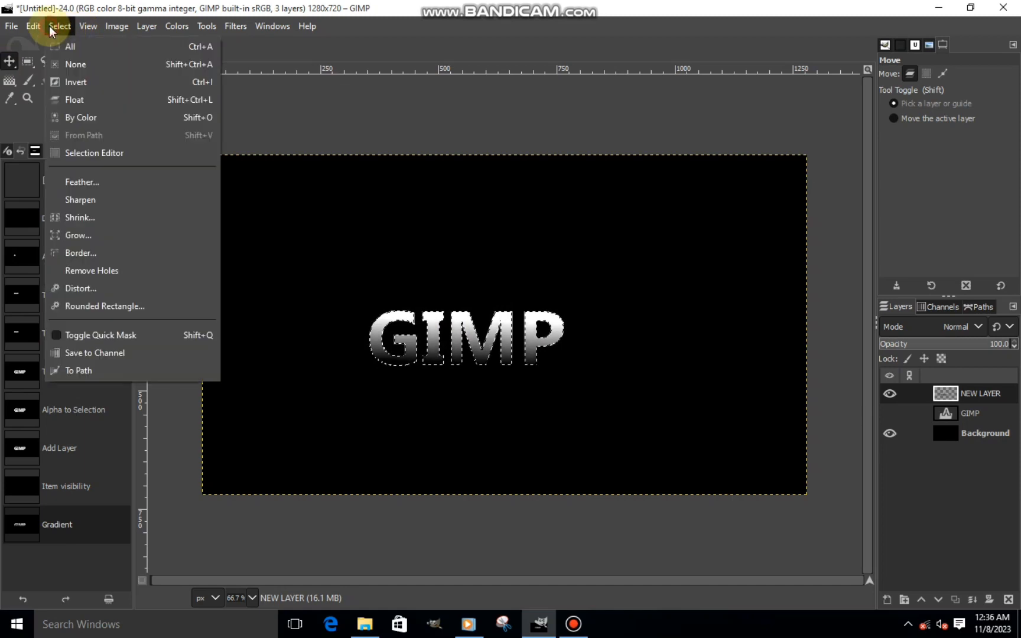
left_click(74, 64)
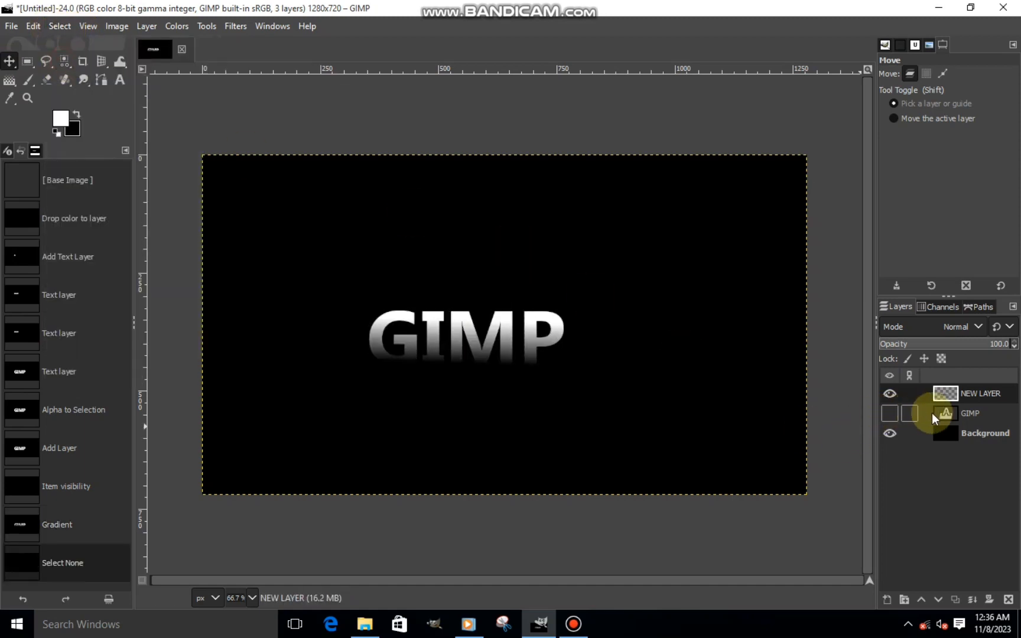
left_click(966, 416)
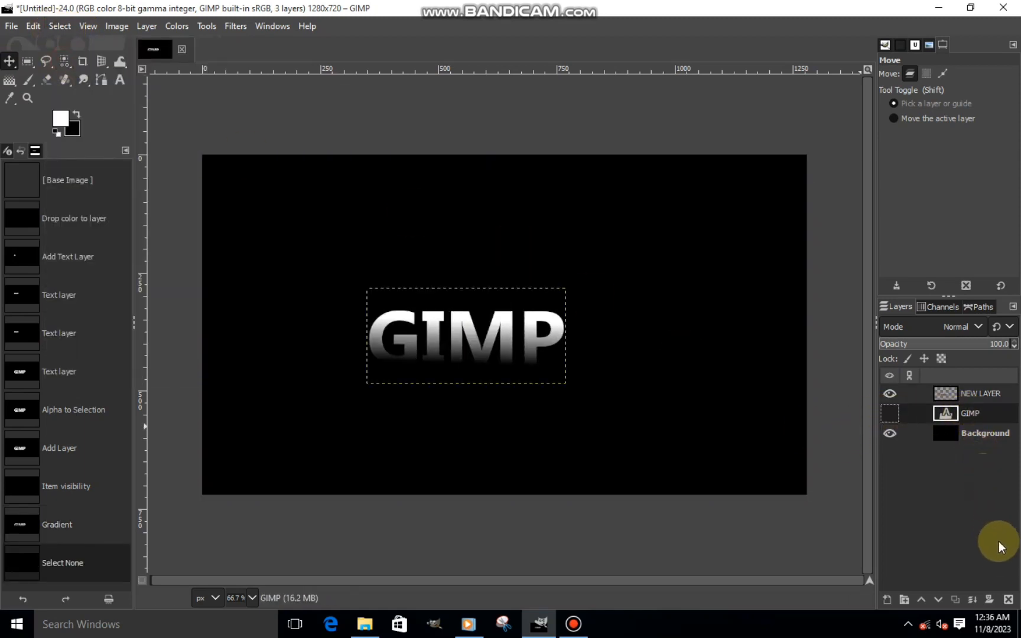
left_click(1009, 600)
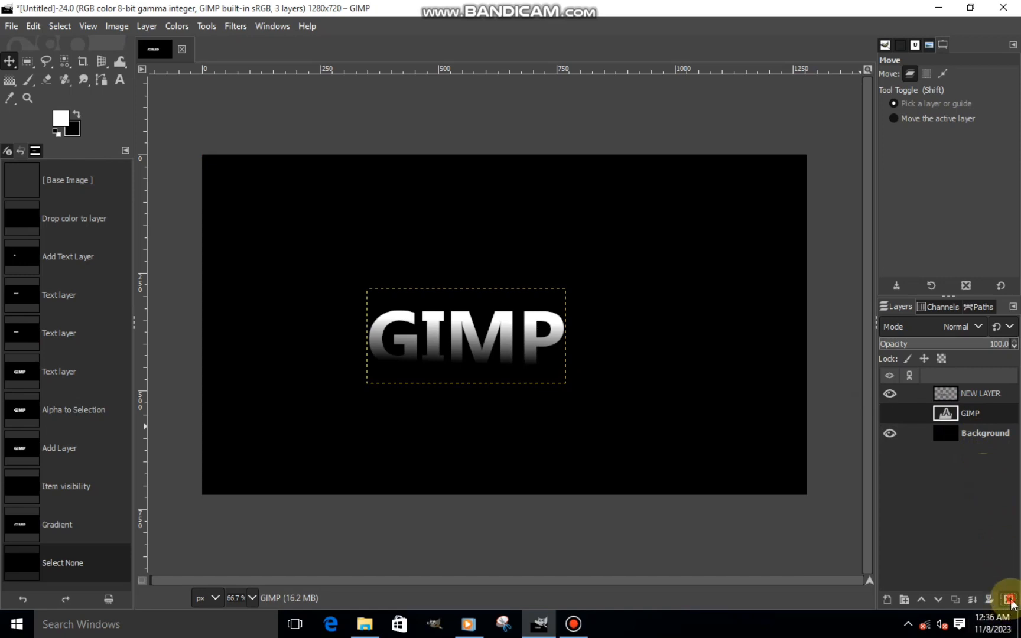
- Rotate NEW LAYER 90° counter-clockwise and move the lettering to the left part of the canvas
left_click(956, 393)
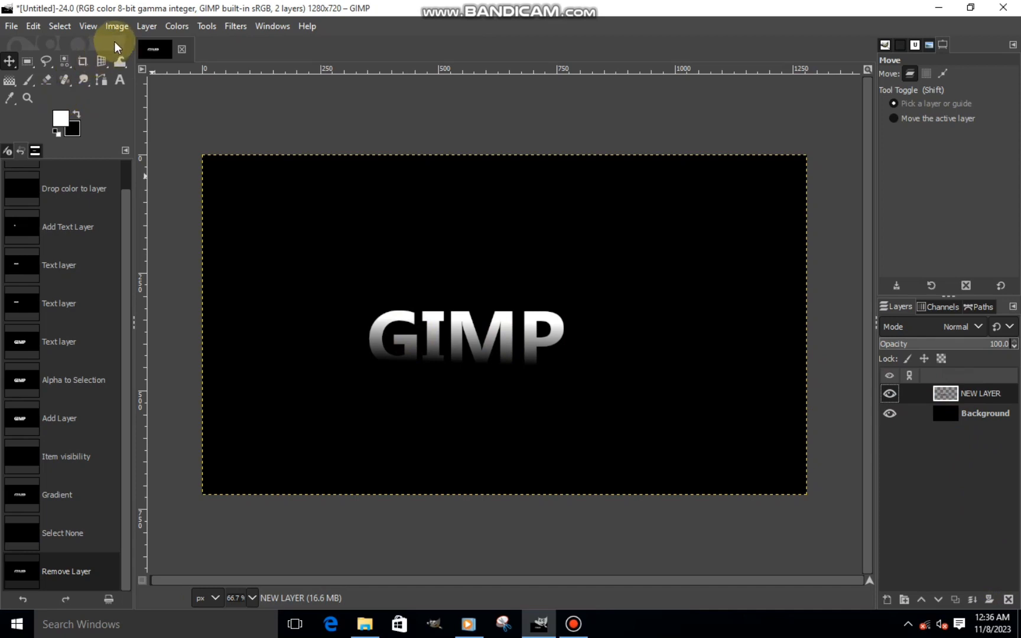
left_click(145, 26)
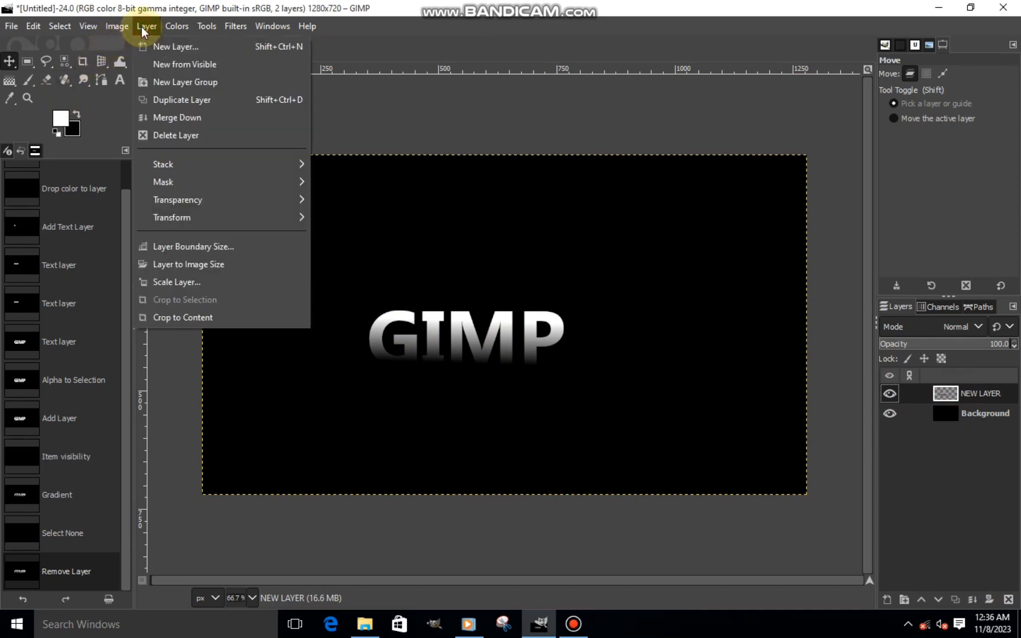
mouse_move(182, 218)
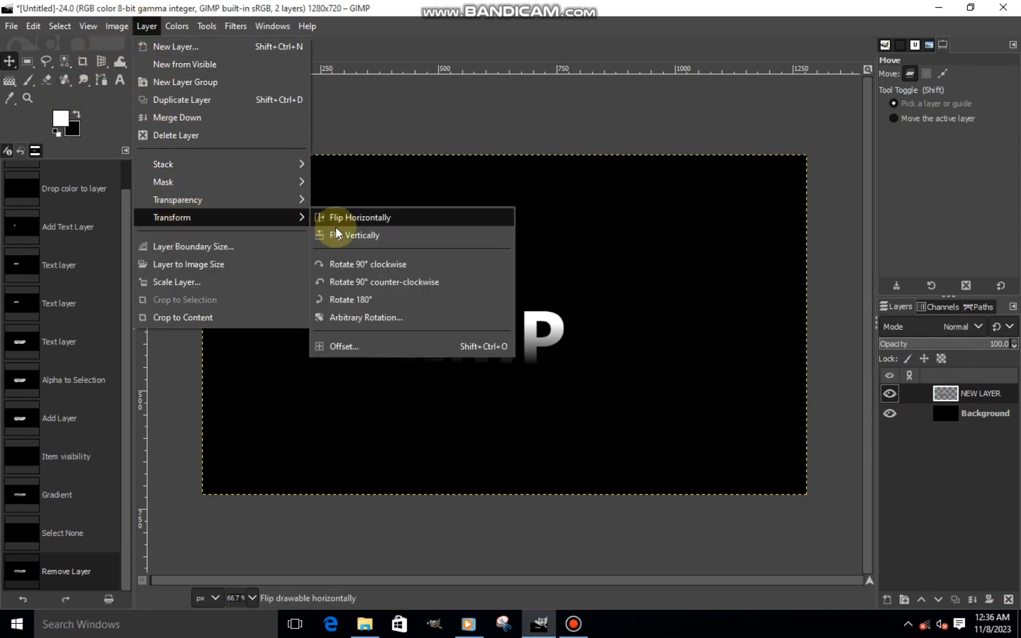
left_click(337, 283)
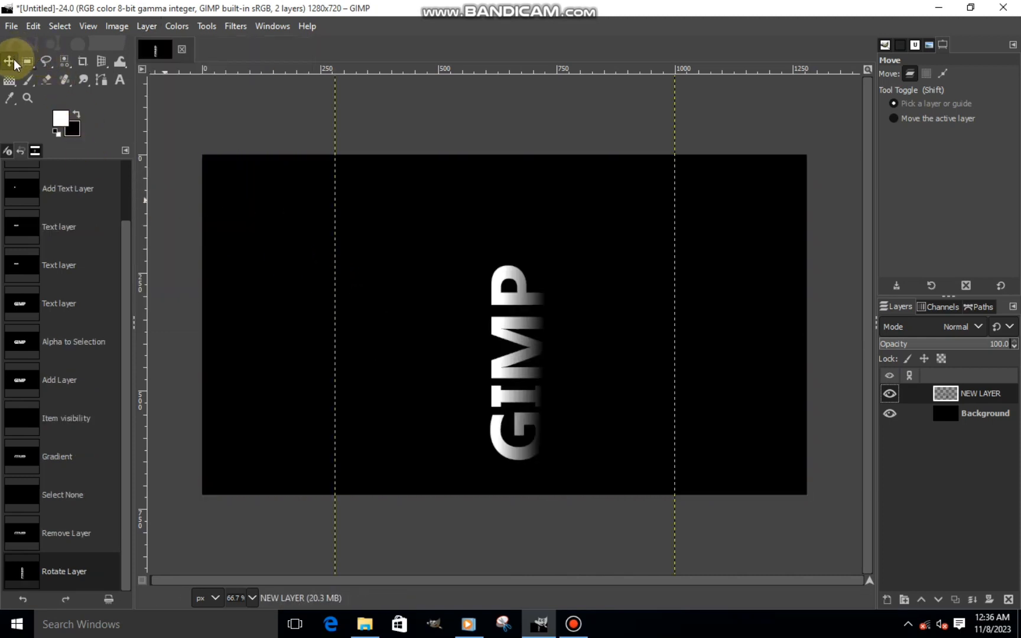
left_click_drag(518, 346, 331, 312)
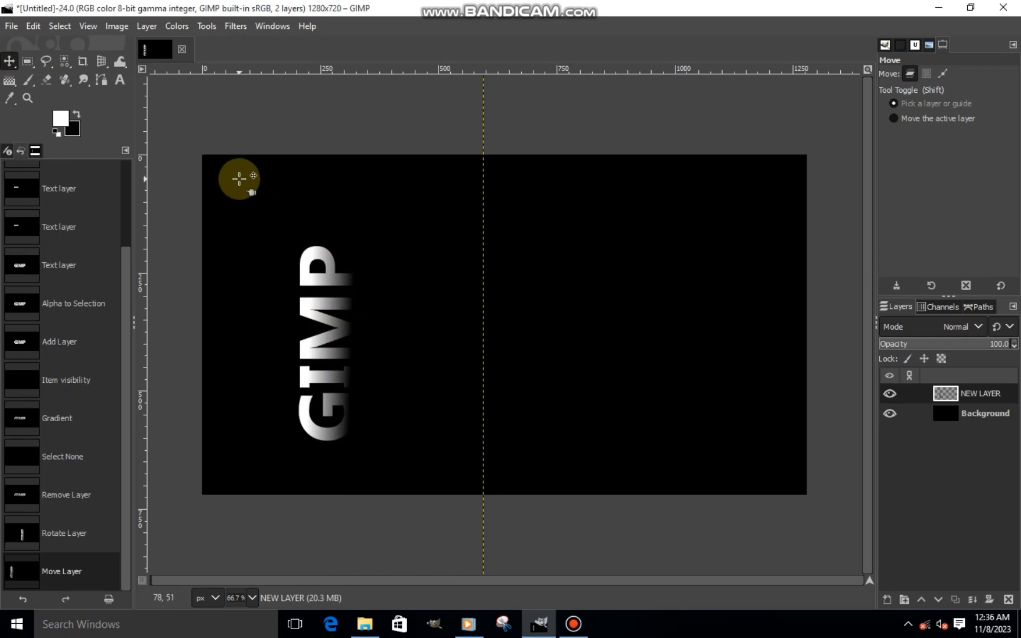
- Crop NEW LAYER to its content and duplicate it
left_click(153, 30)
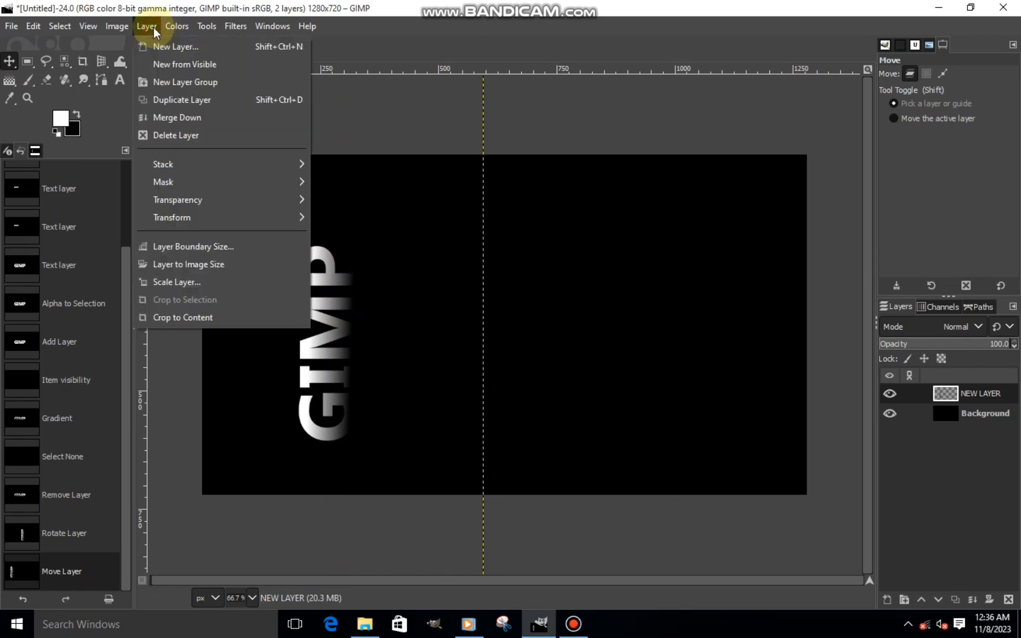
left_click(179, 320)
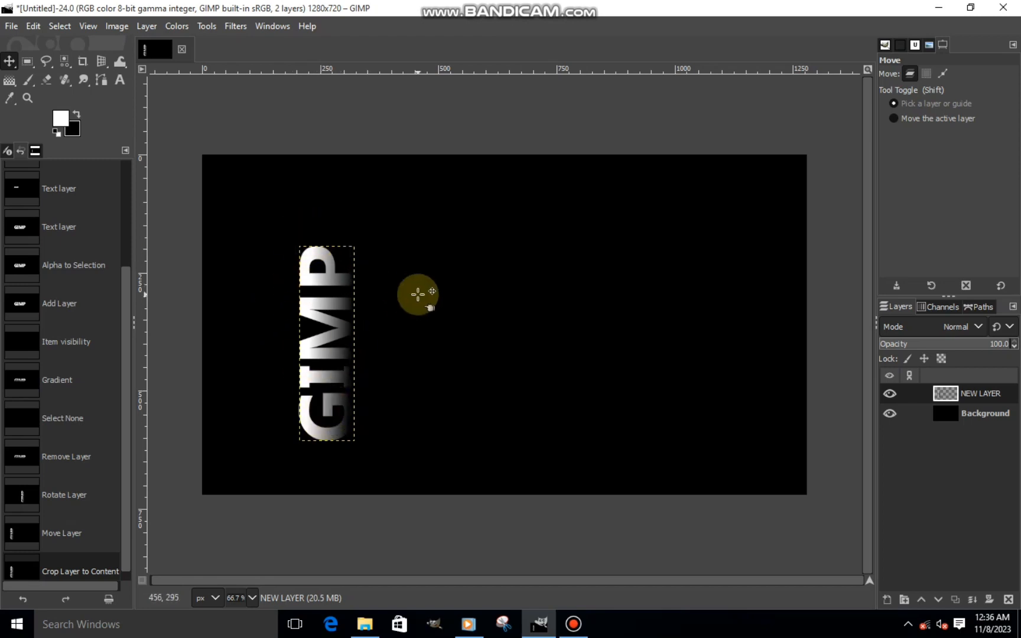
left_click(954, 600)
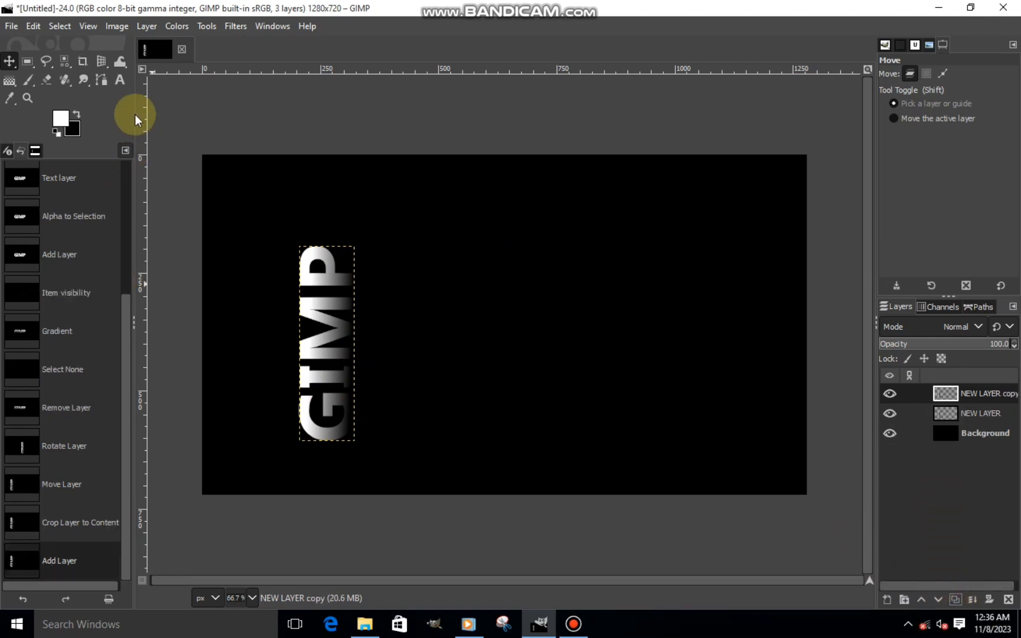
- Apply a 3D Transform to the duplicated layer with a Y angle of about 14.59
left_click(99, 60)
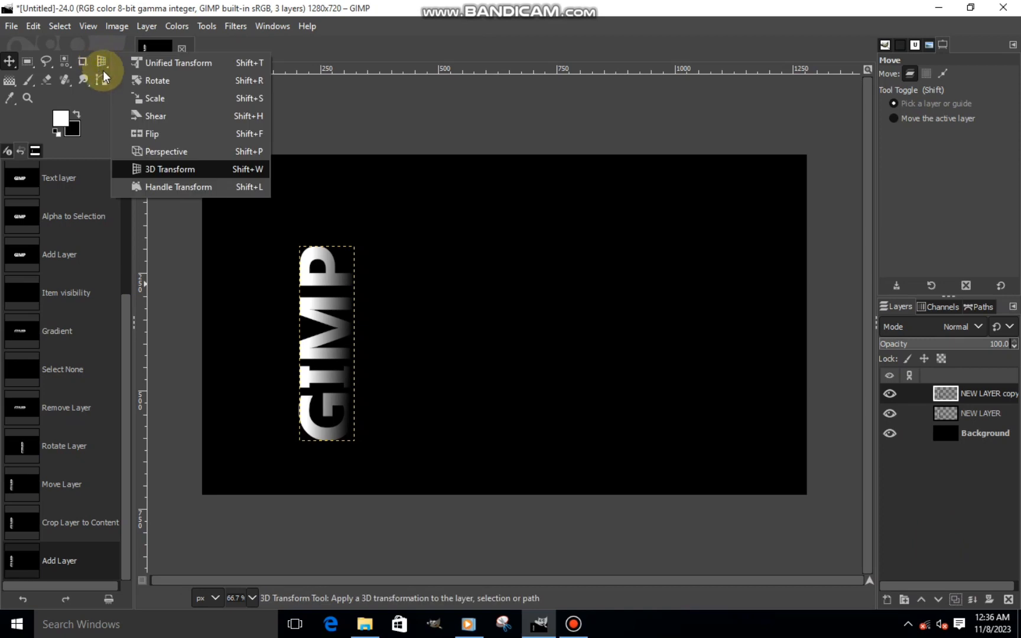
left_click(137, 170)
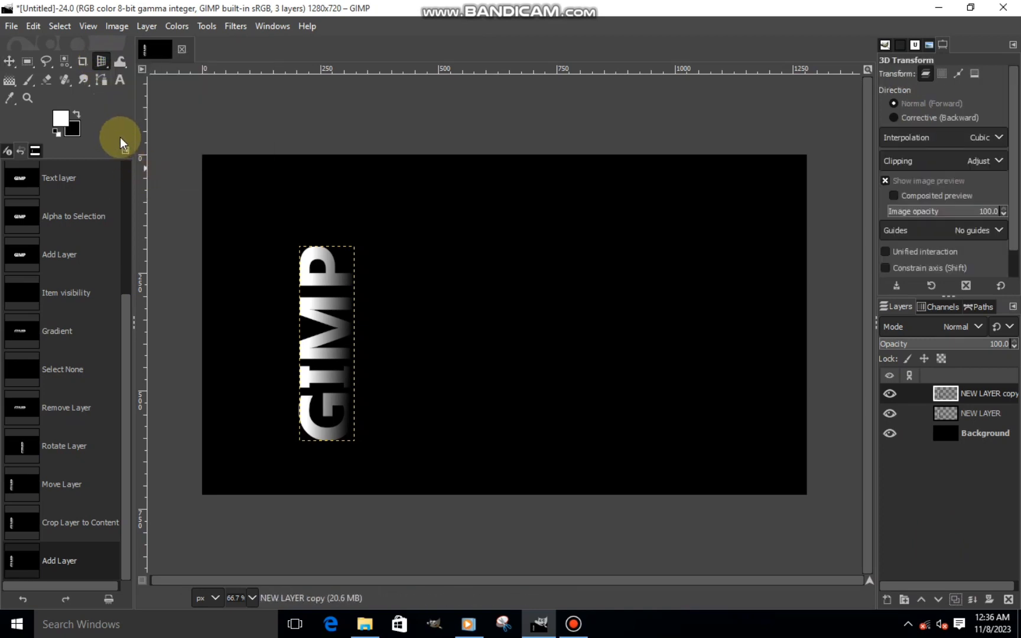
left_click(316, 296)
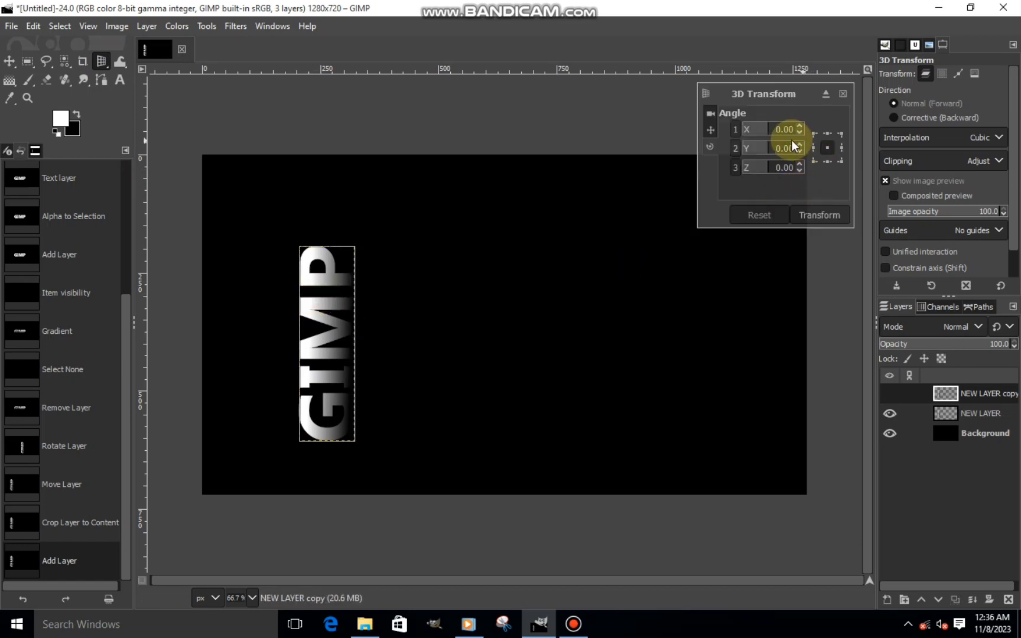
left_click_drag(773, 150, 772, 152)
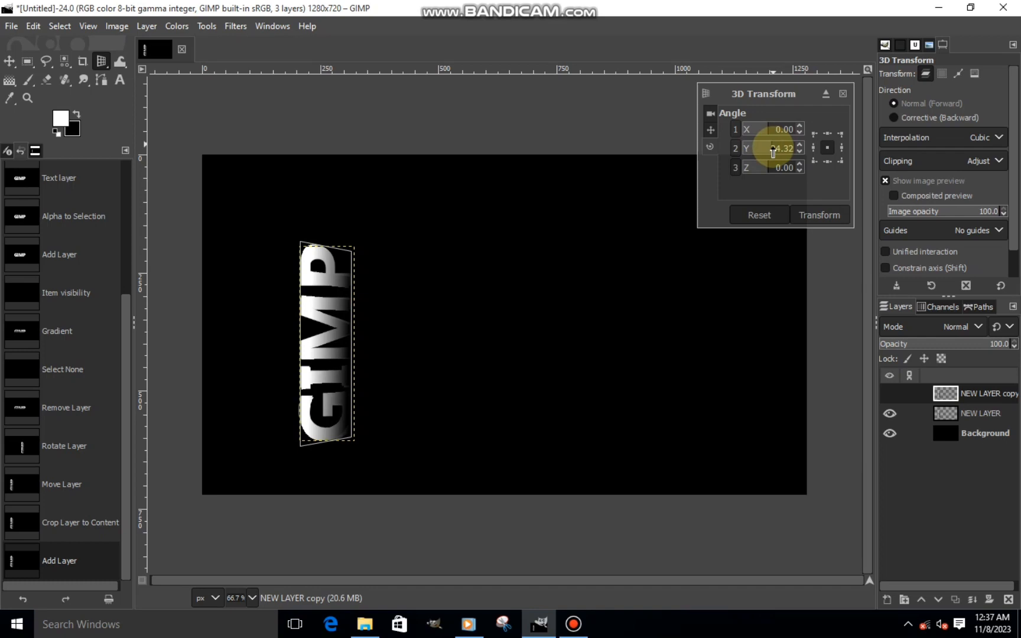
left_click_drag(773, 152, 773, 186)
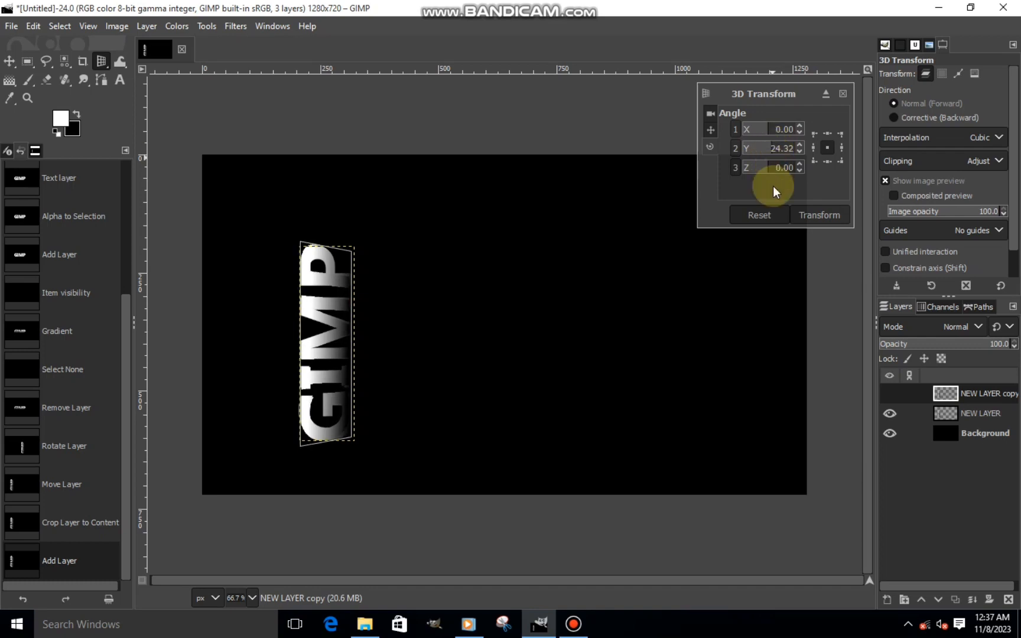
left_click(772, 152)
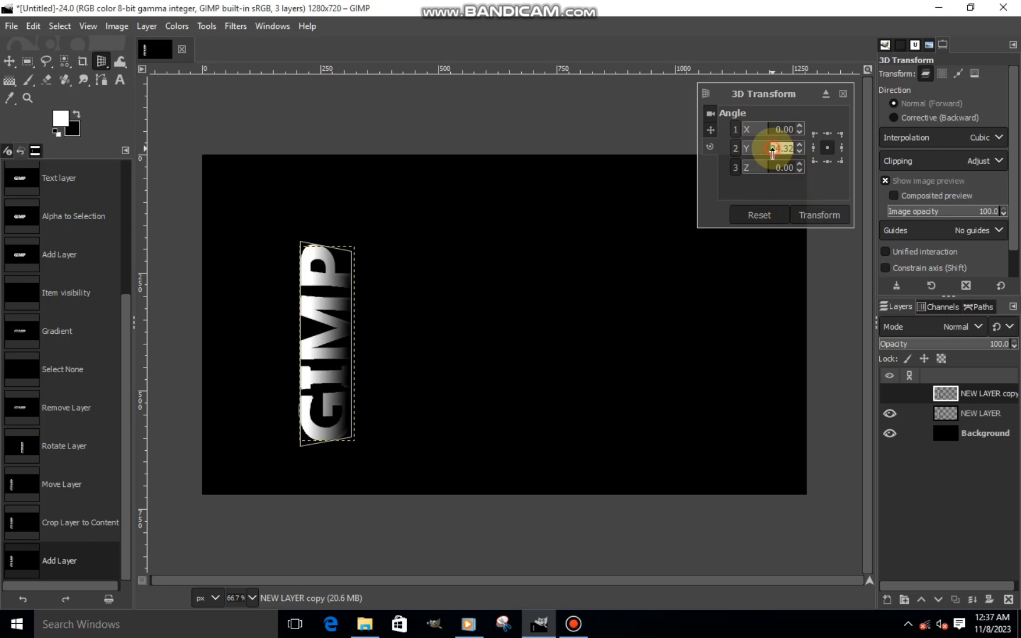
left_click_drag(772, 152, 775, 155)
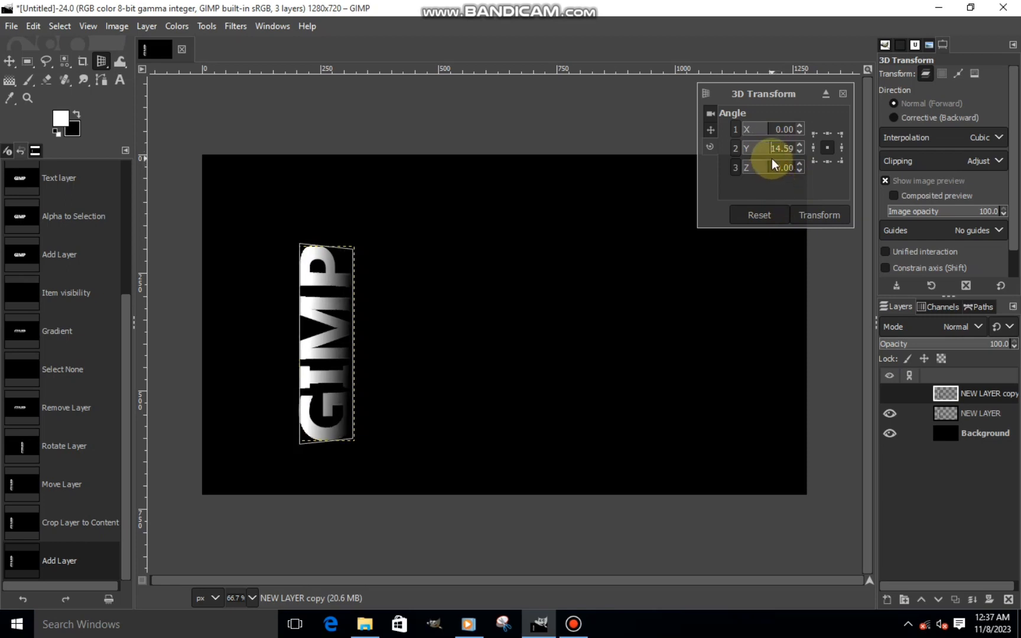
left_click(811, 216)
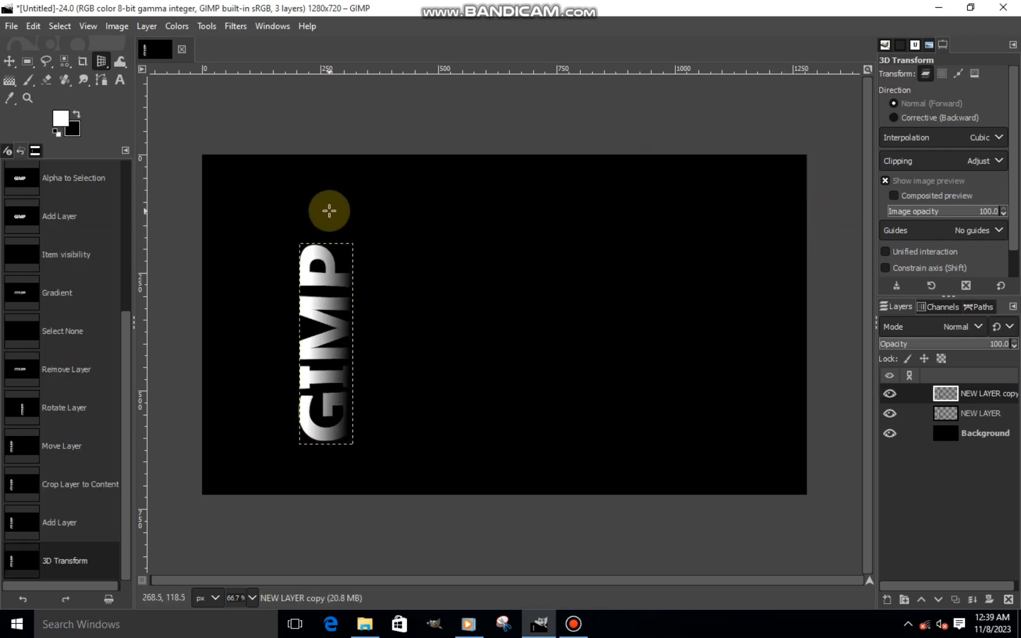
left_click(9, 60)
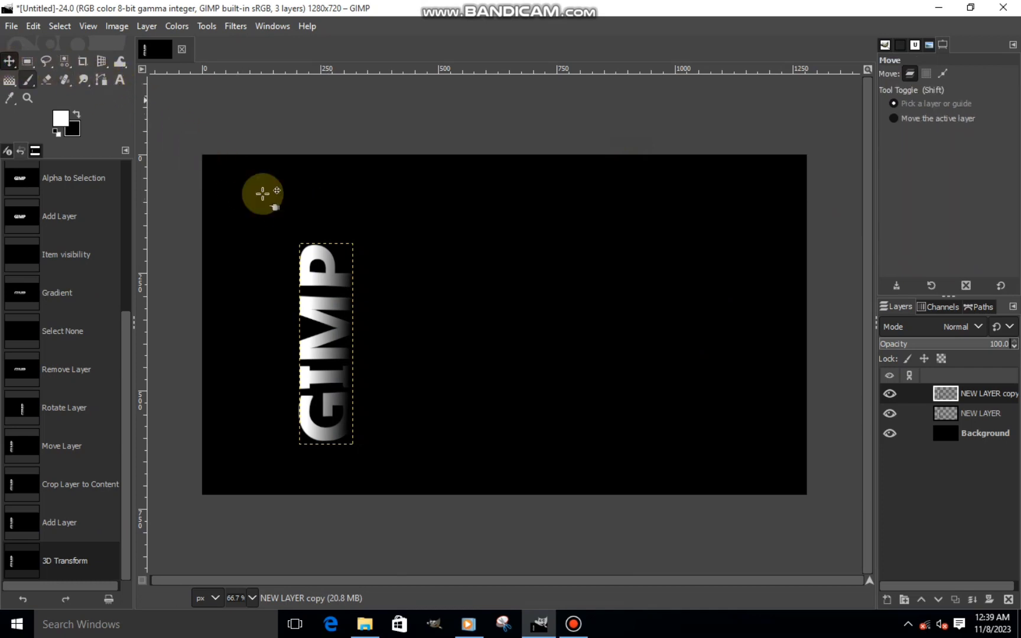
scroll(285, 369, "up", 2)
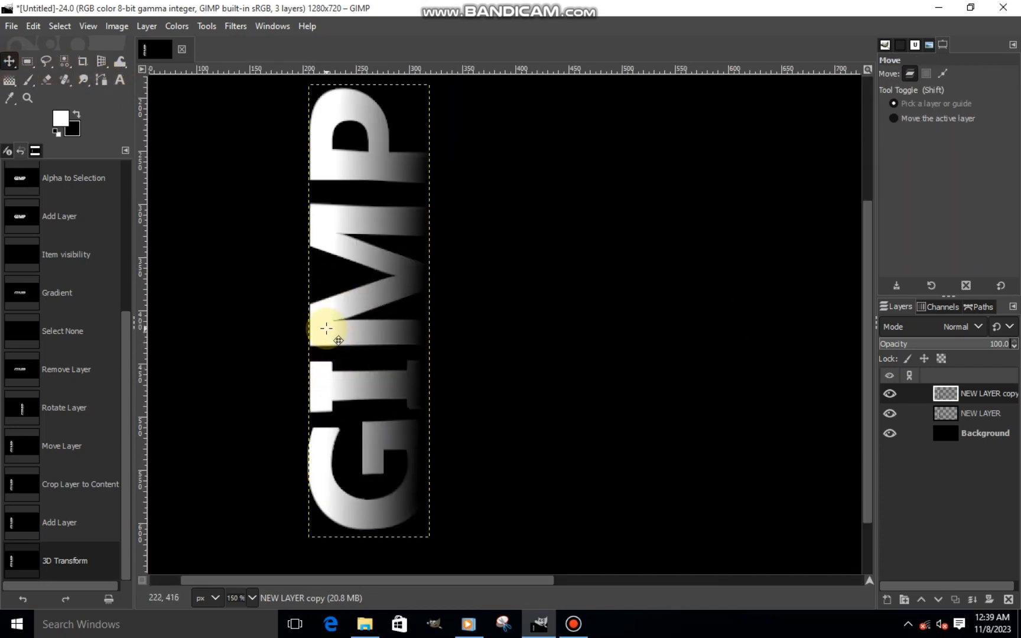
- Move NEW LAYER copy about 20 px to the right of the original lettering
left_click_drag(327, 328, 374, 302)
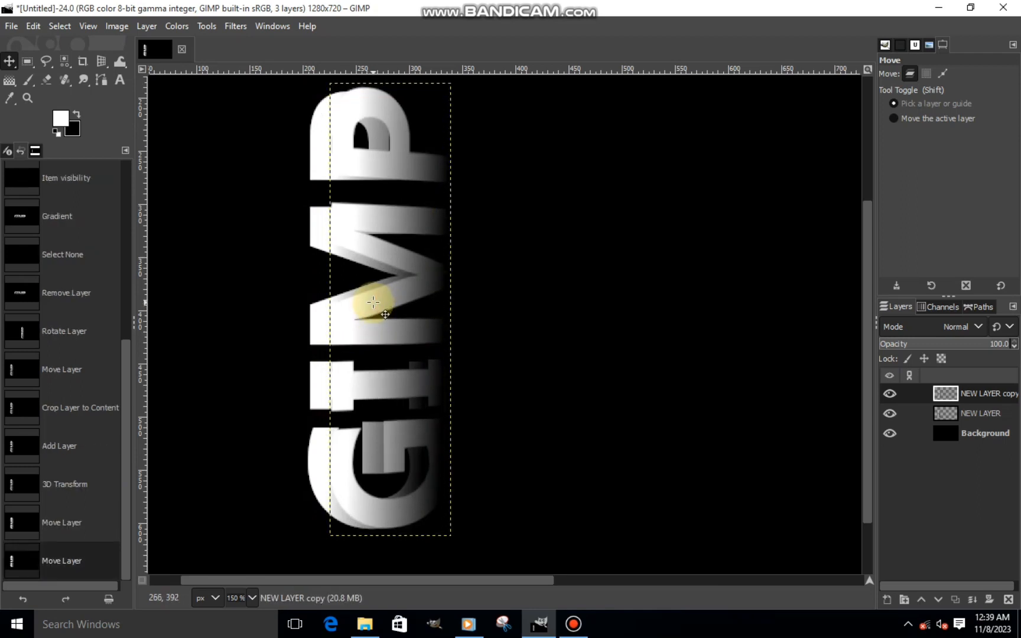
scroll(374, 302, "down", 1)
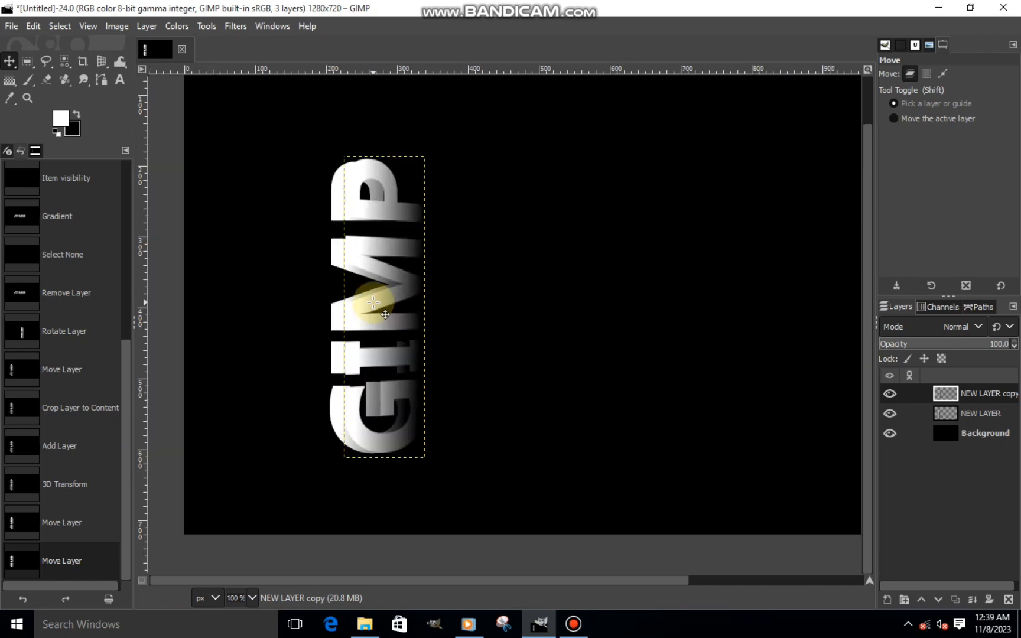
scroll(360, 357, "down", 1)
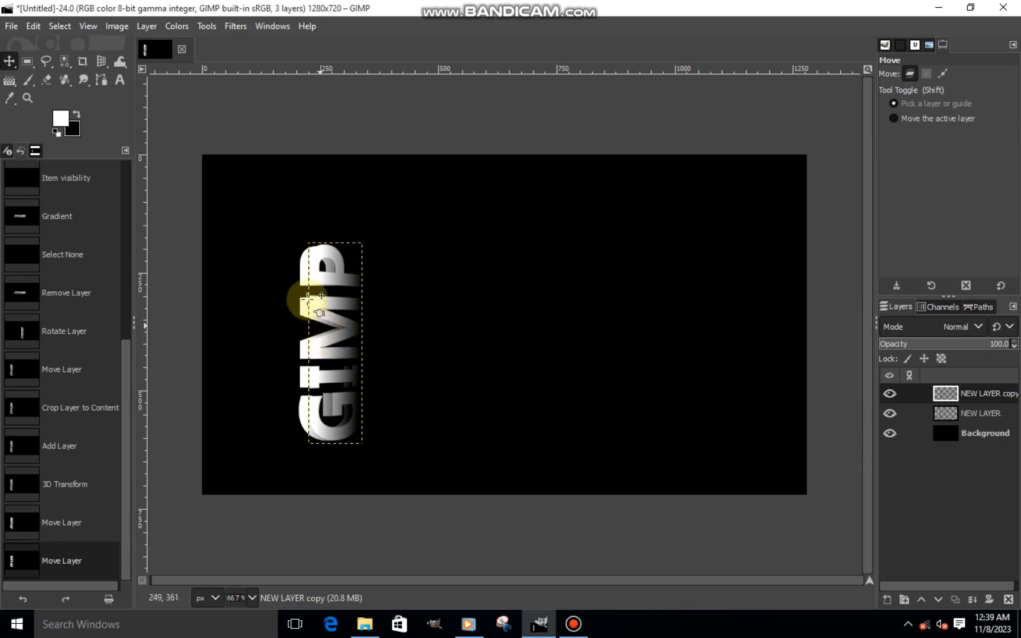
- Duplicate NEW LAYER copy and apply a 3D Transform to the duplicate with a Y angle of about 19.46
left_click(951, 599)
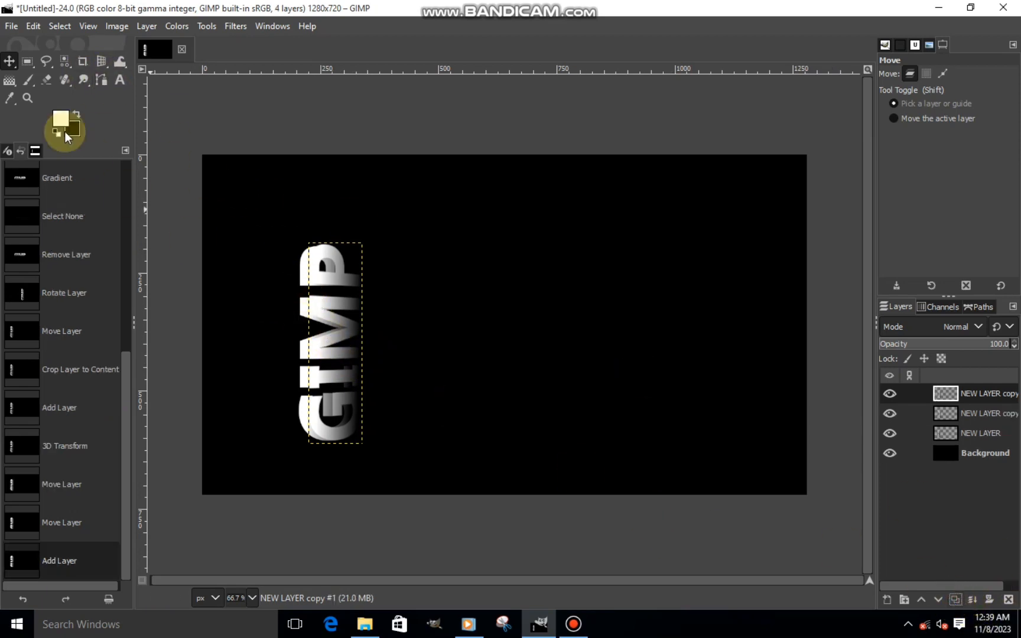
left_click(101, 61)
left_click(338, 298)
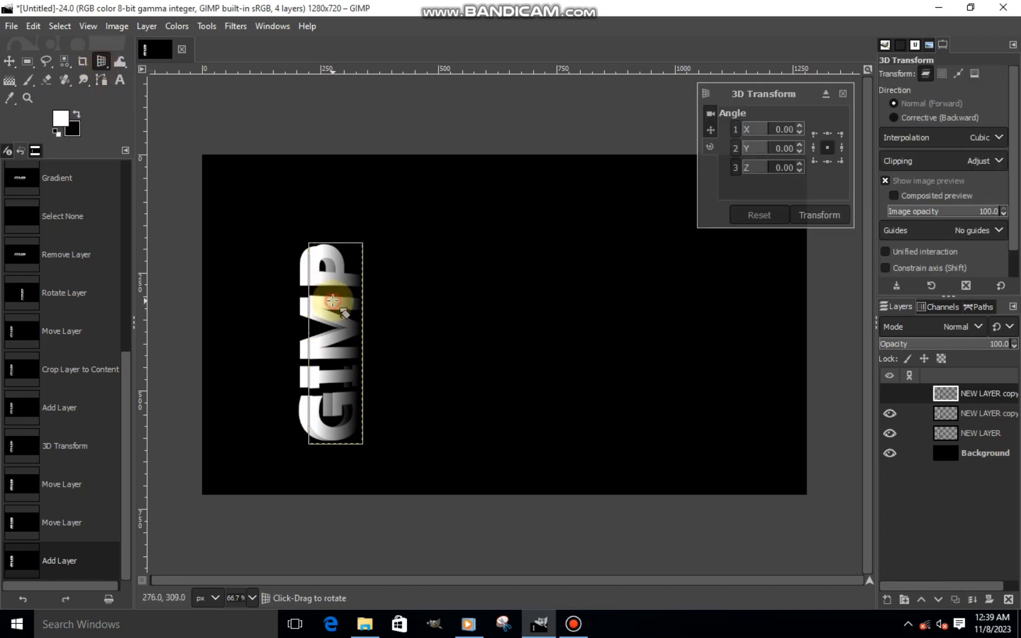
left_click(776, 150)
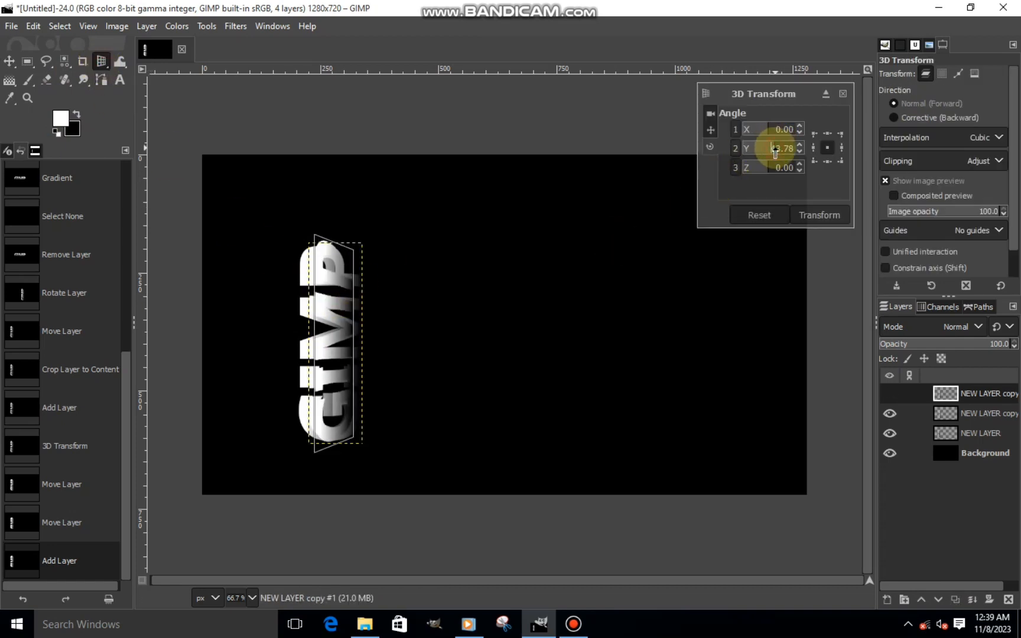
left_click_drag(776, 153, 771, 153)
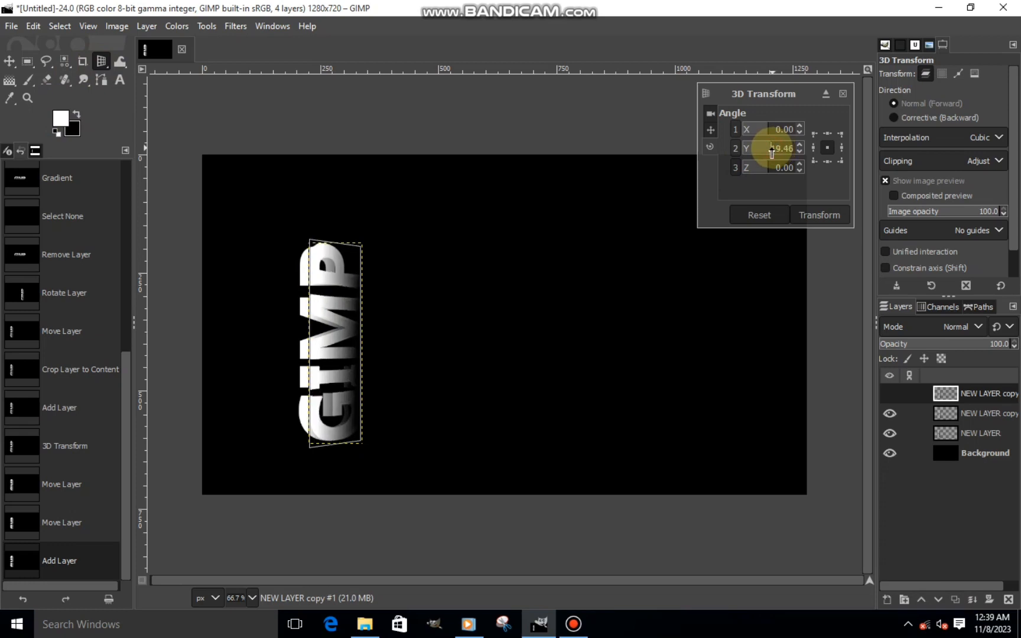
left_click(816, 212)
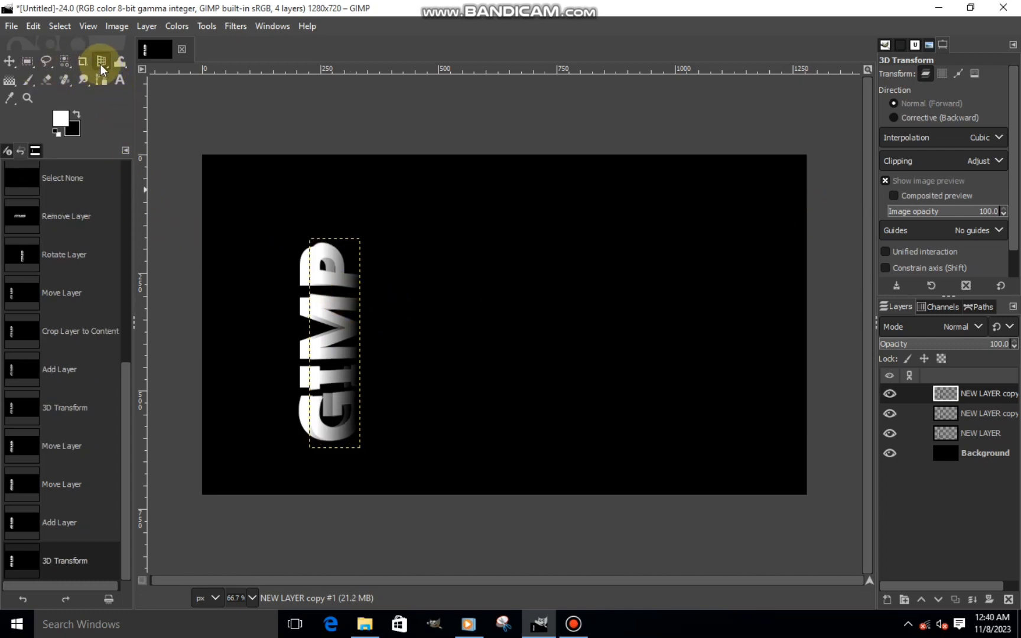
- Move NEW LAYER copy #1 about 21 px to the right and fine-tune its alignment with the layer beneath
left_click(10, 62)
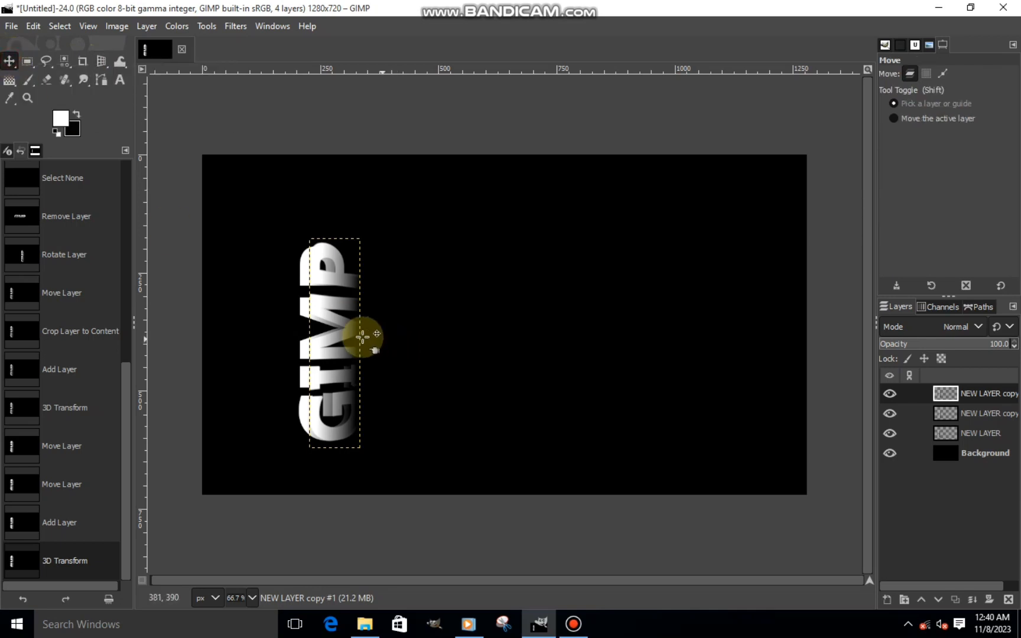
scroll(360, 338, "up", 2)
left_click_drag(298, 341, 324, 339)
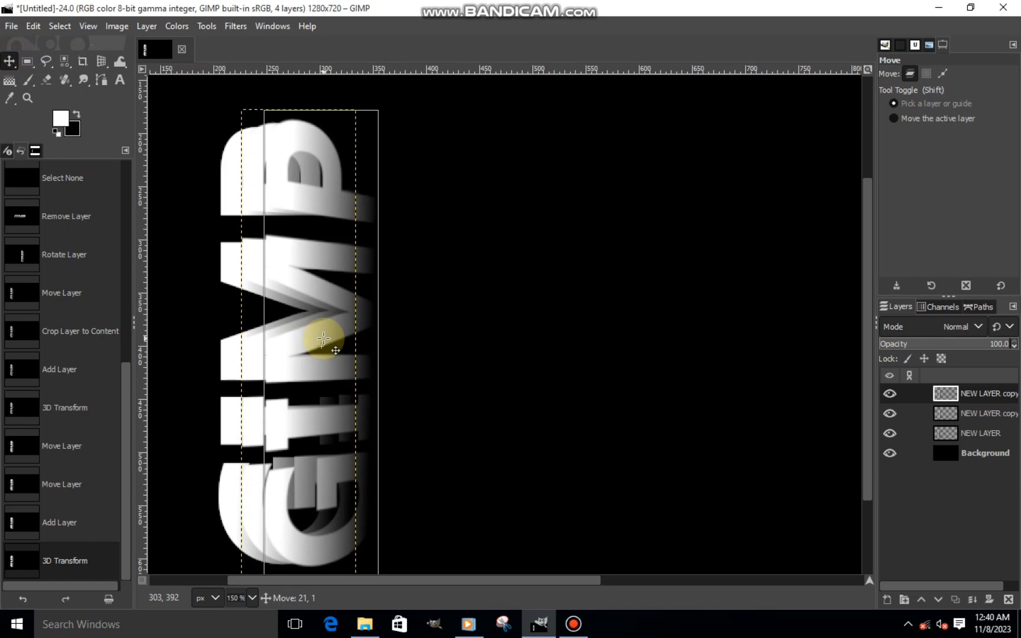
left_click_drag(323, 339, 323, 336)
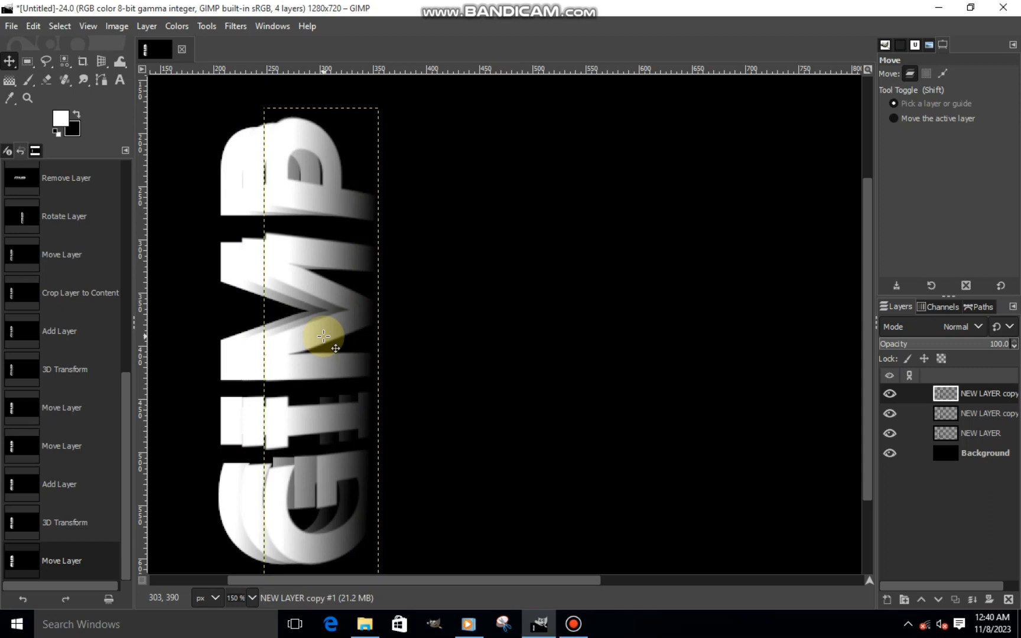
key("shift+ctrl+j")
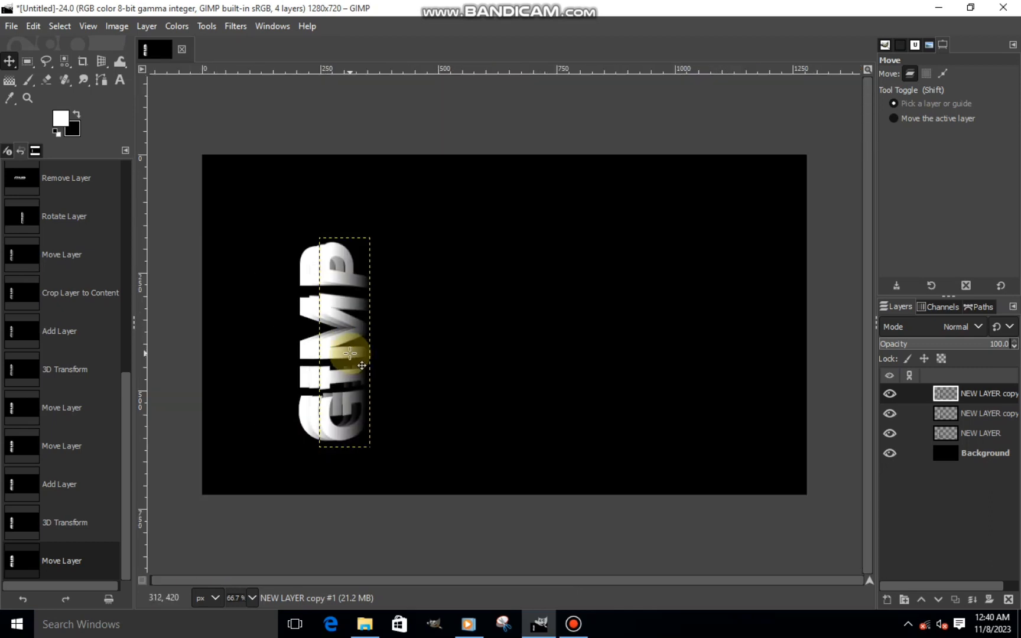
scroll(350, 353, "up", 3)
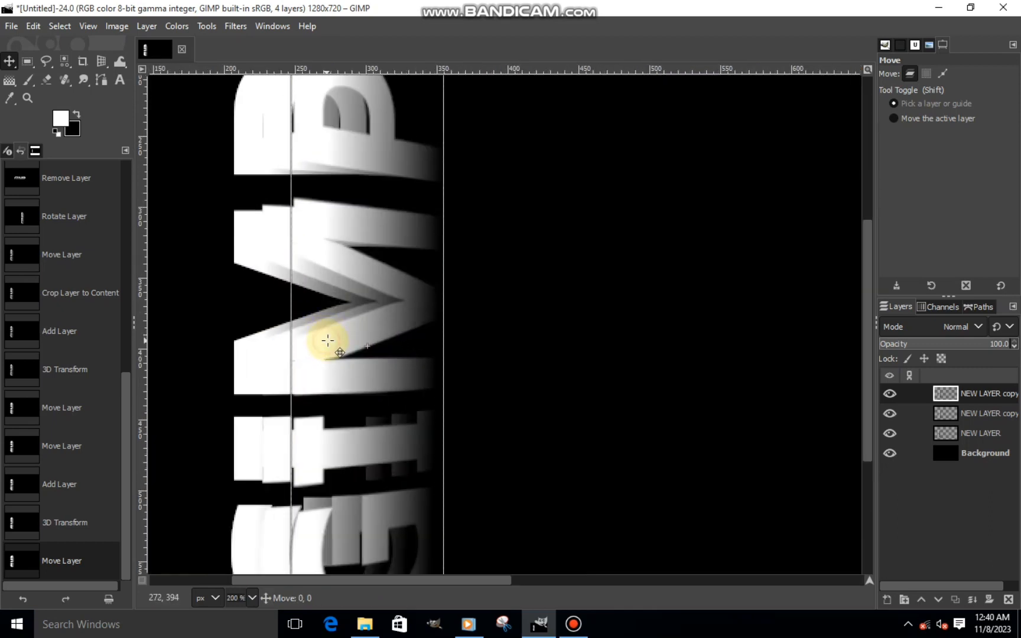
left_click_drag(328, 340, 328, 344)
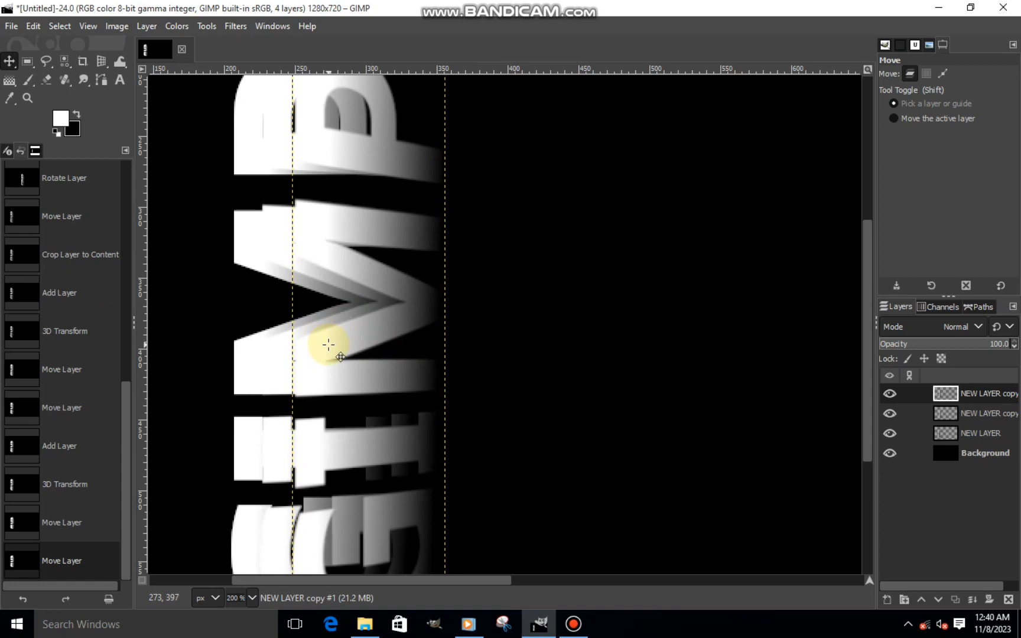
left_click(329, 345)
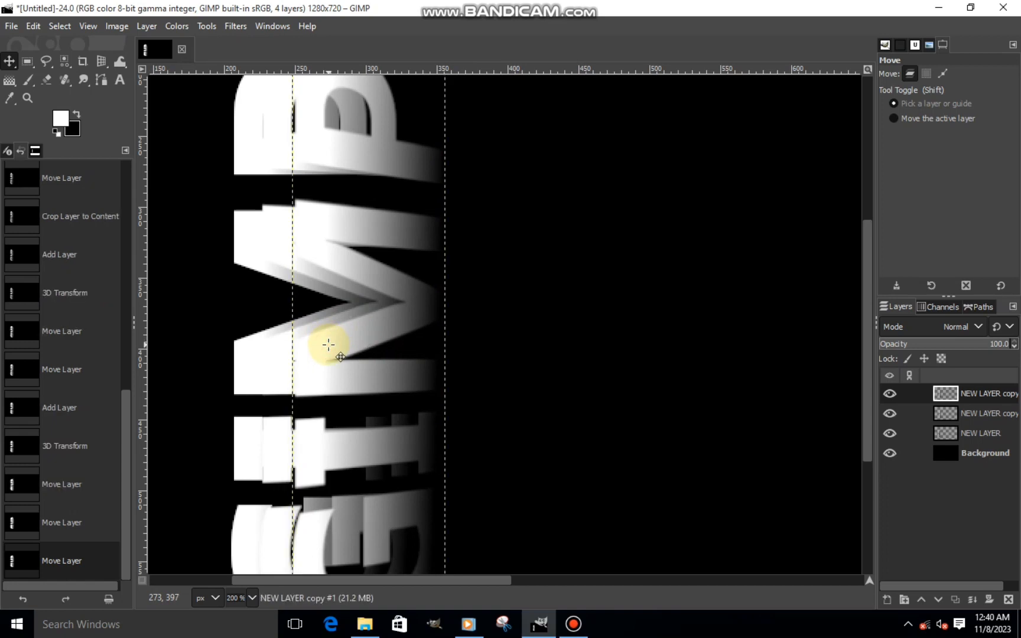
key("minus")
key("minus")
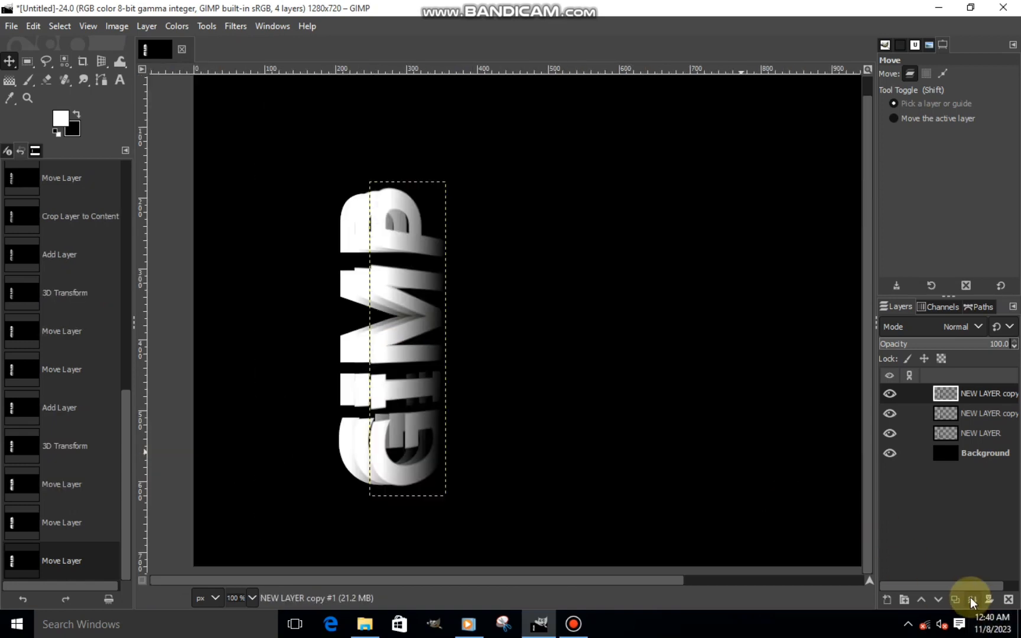
- Duplicate NEW LAYER copy #1 and apply a 3D Transform to the duplicate with a Y angle of 20.32
left_click(960, 595)
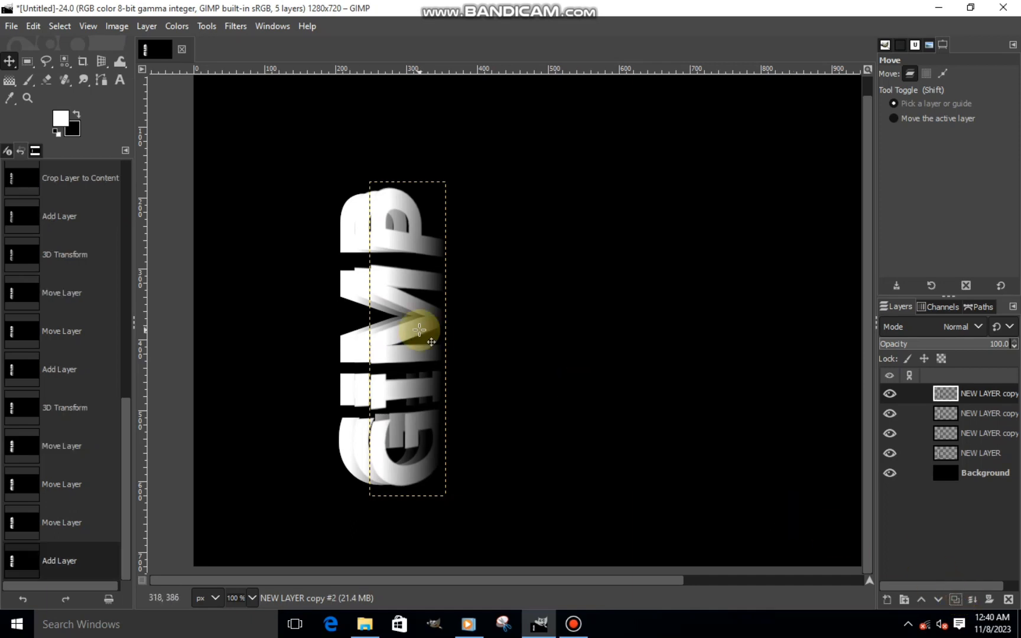
left_click(101, 61)
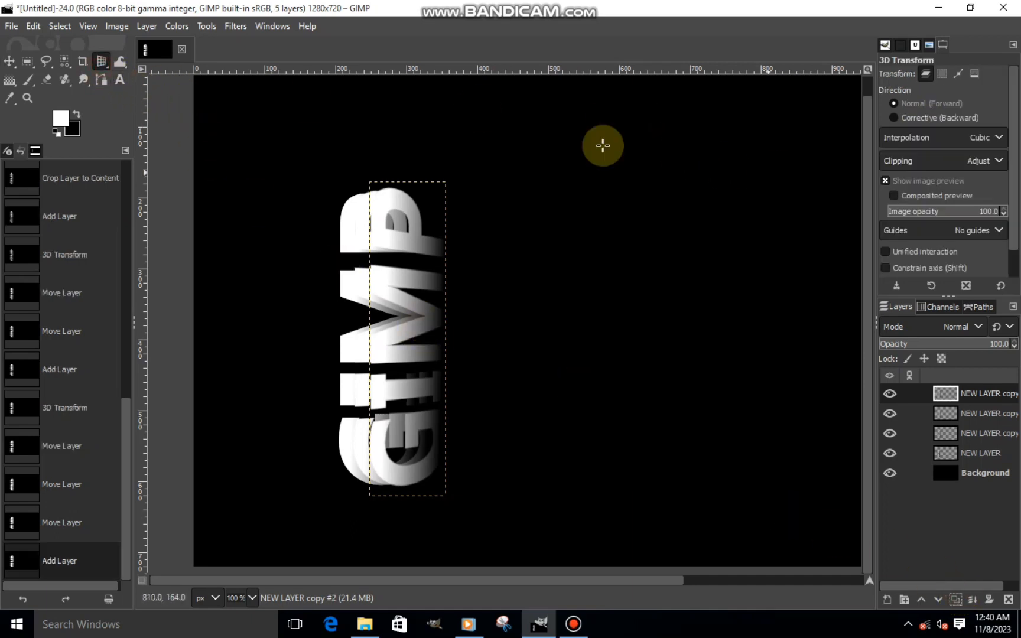
left_click(402, 254)
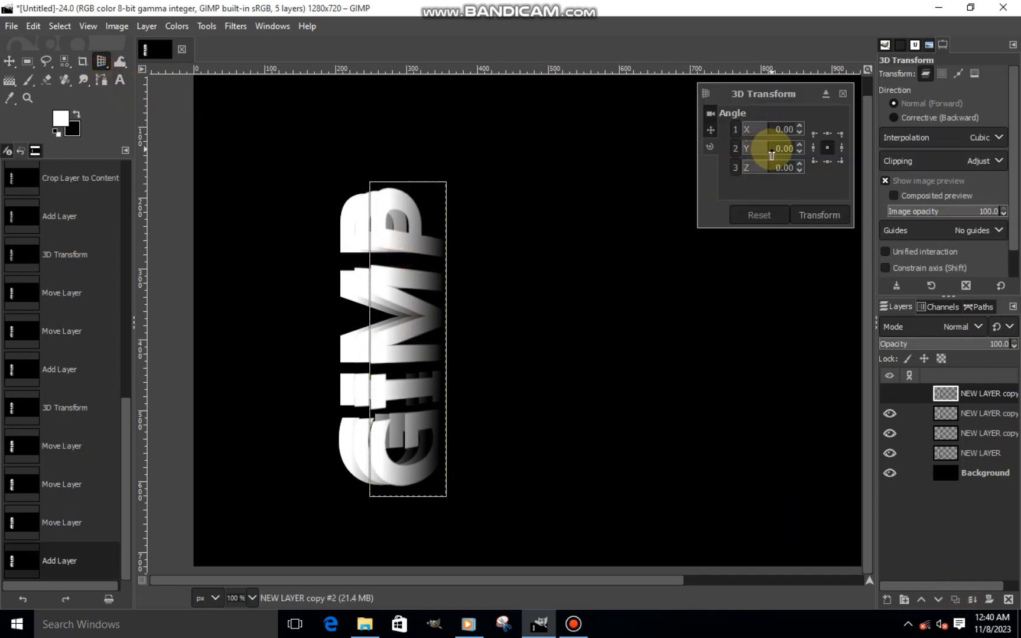
mouse_move(773, 154)
left_mouse_down()
mouse_move(768, 147)
mouse_move(772, 155)
left_mouse_up()
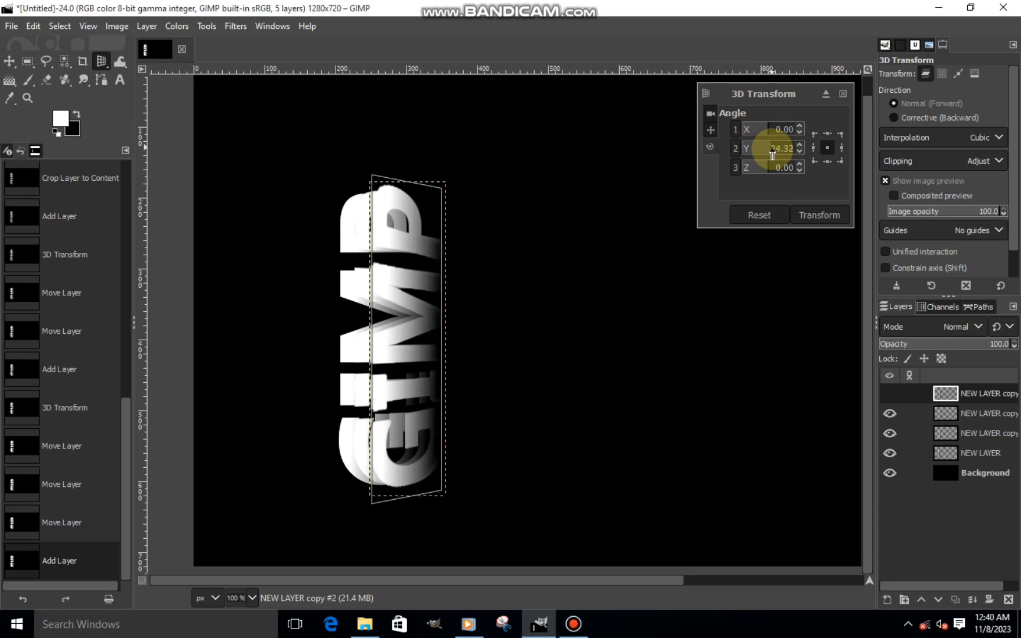
left_click(798, 149)
left_click(798, 149)
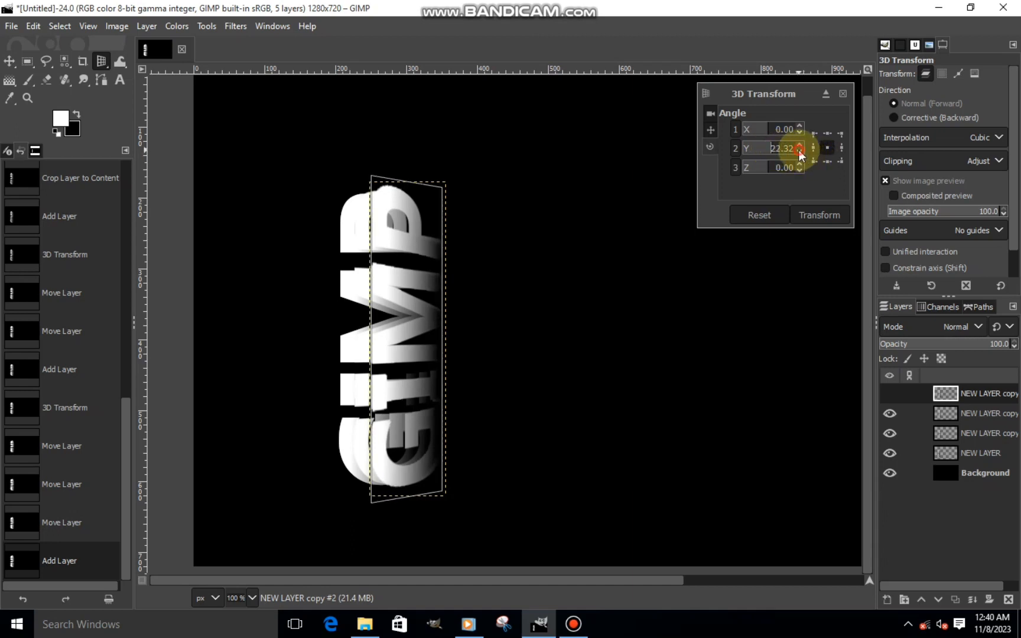
left_click(799, 149)
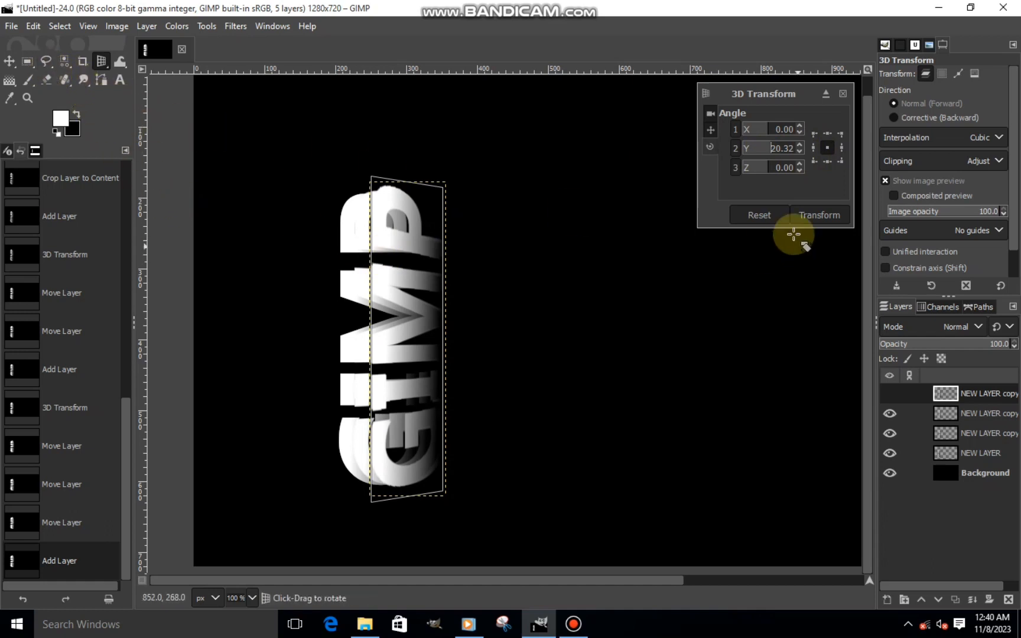
left_click(809, 220)
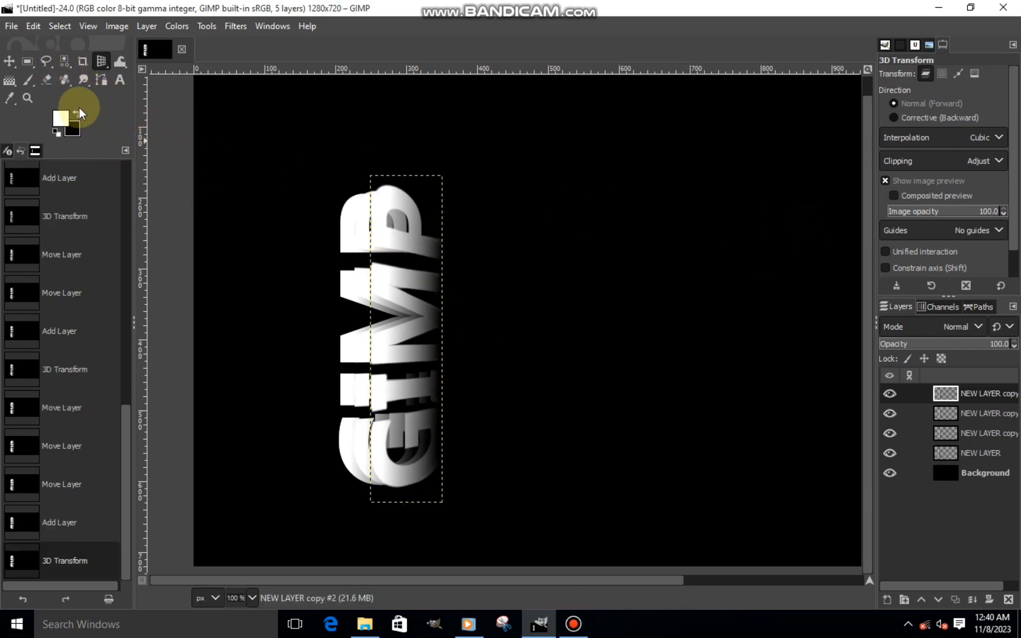
- Move NEW LAYER copy #2 about 20 px to the right of the previous copy
left_click(10, 61)
scroll(389, 338, "up", 1)
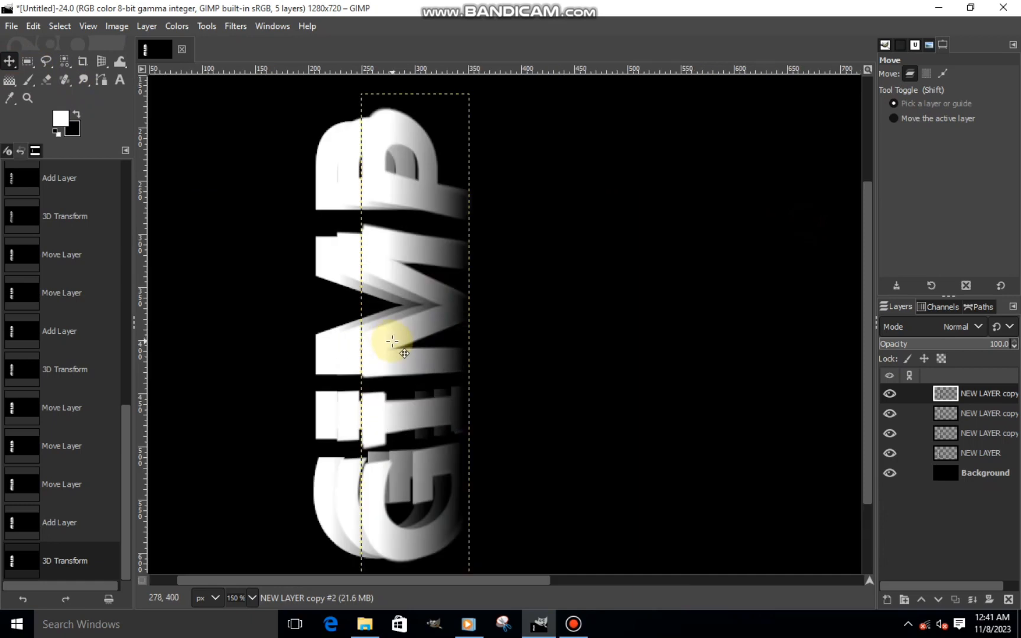
left_click_drag(392, 338, 413, 341)
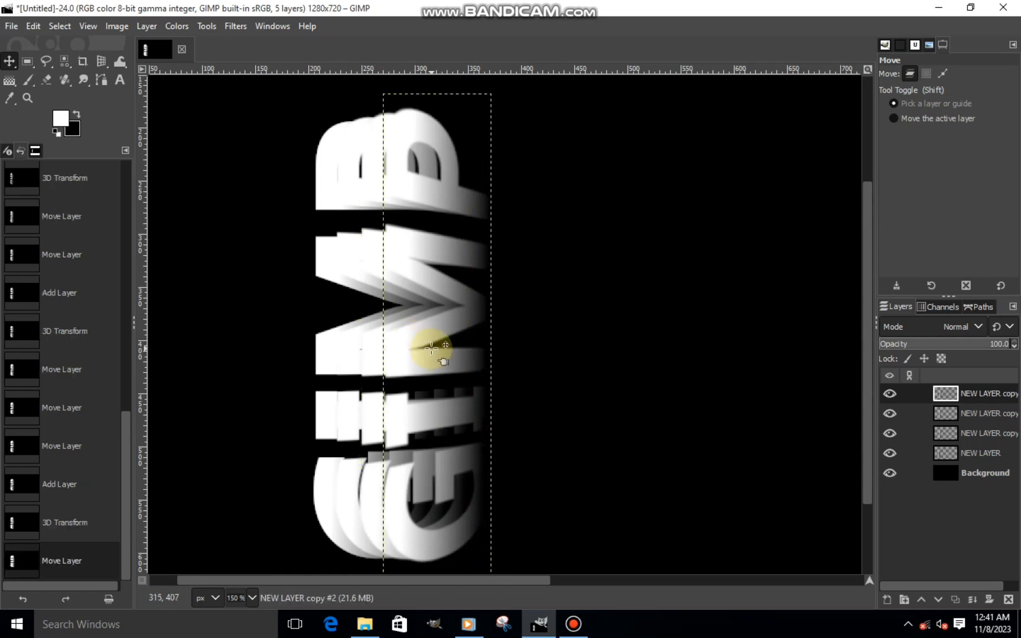
scroll(432, 349, "down", 2)
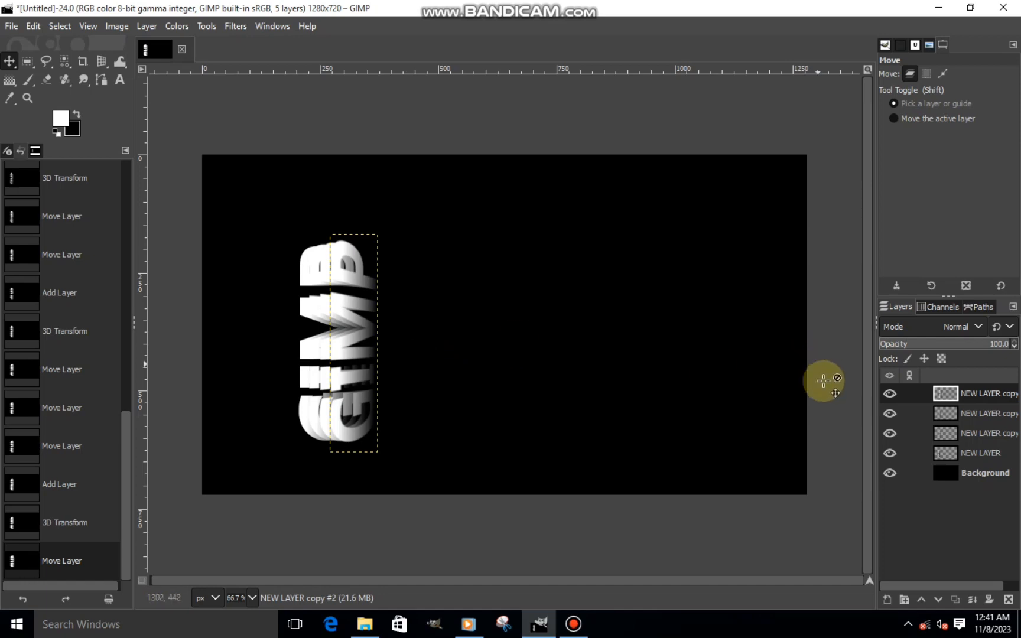
- Duplicate NEW LAYER copy #2 and apply a 3D Transform to the duplicate with a Y angle of 19.46
left_click(951, 597)
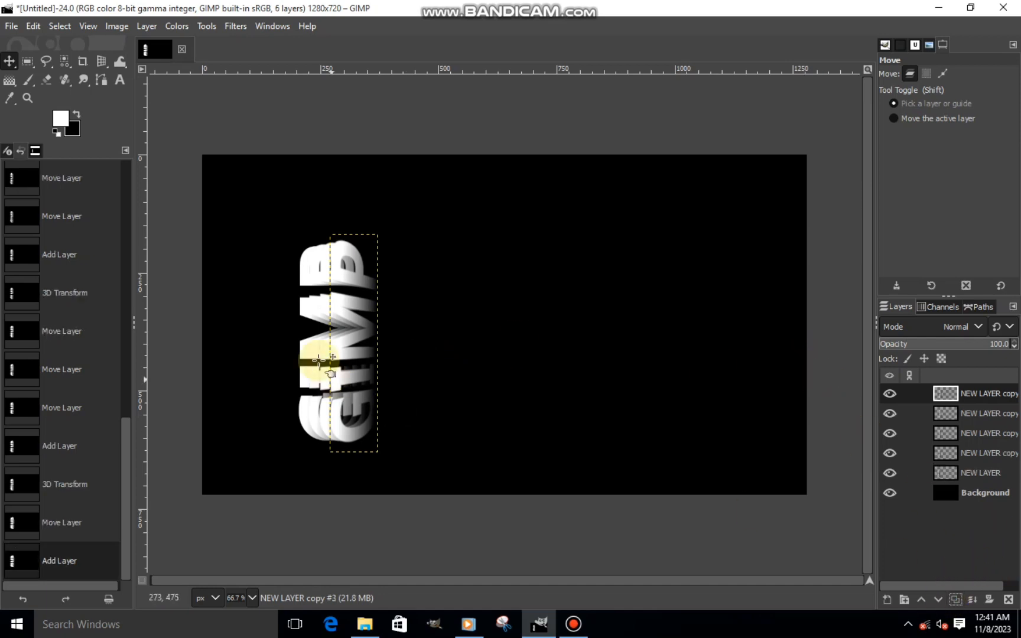
left_click(103, 65)
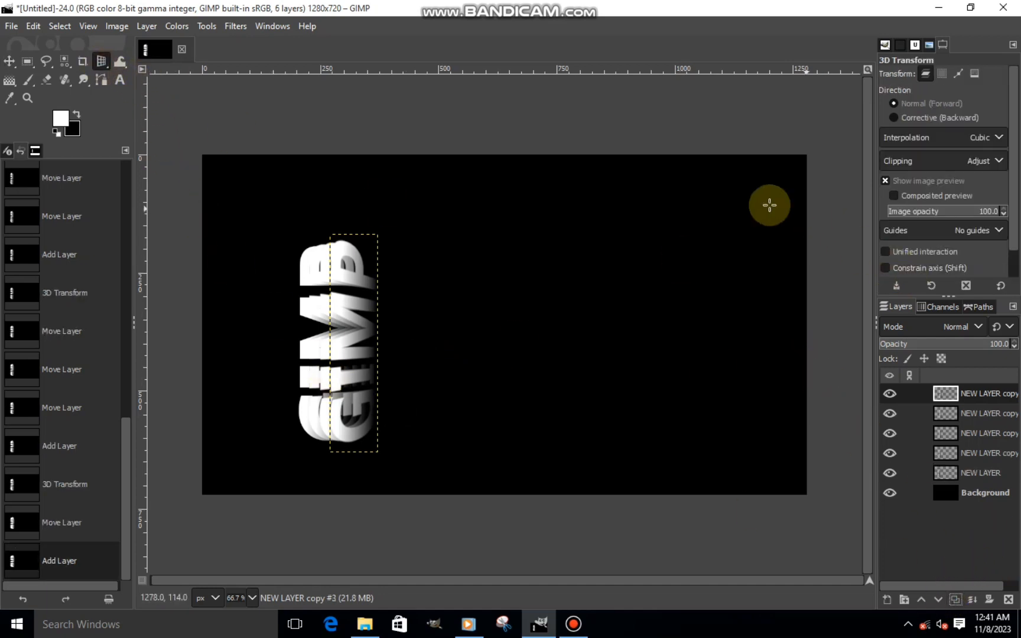
left_click(410, 287)
left_click(772, 149)
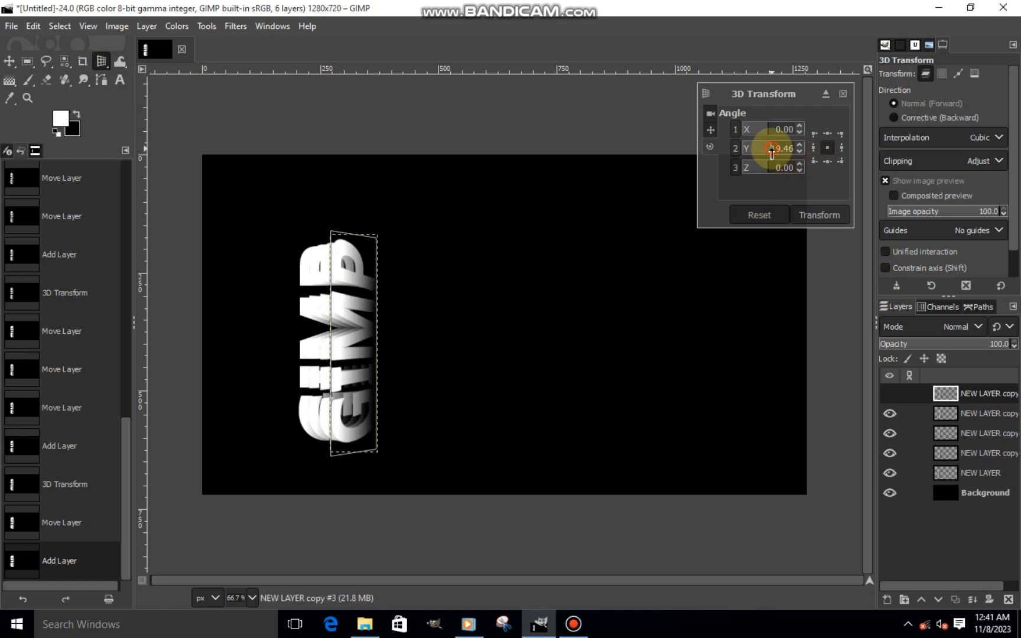
left_click_drag(771, 154, 772, 157)
left_click(770, 153)
left_click(799, 145)
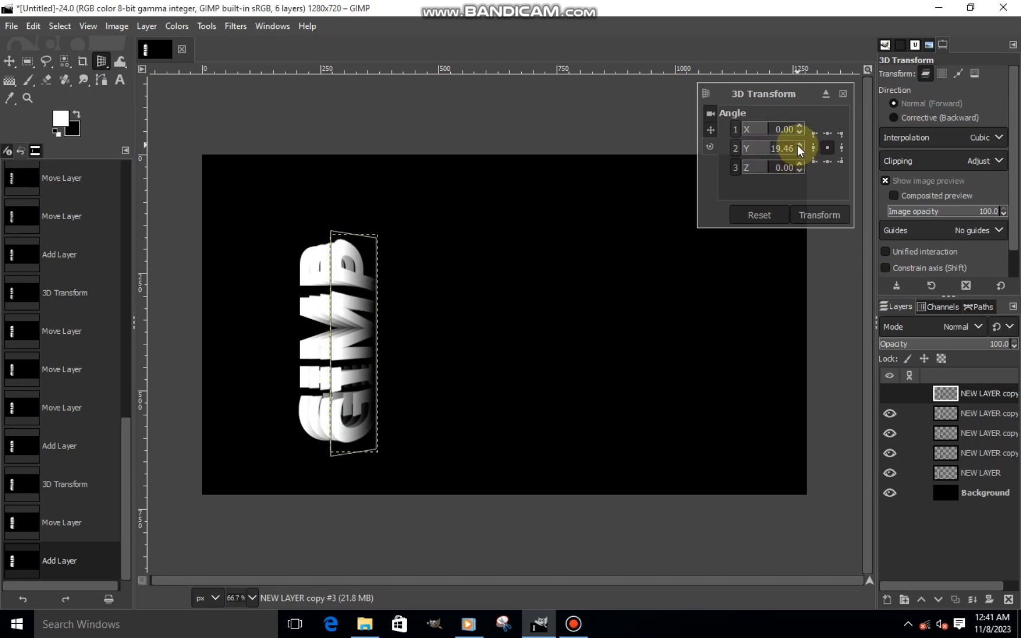
left_click(821, 215)
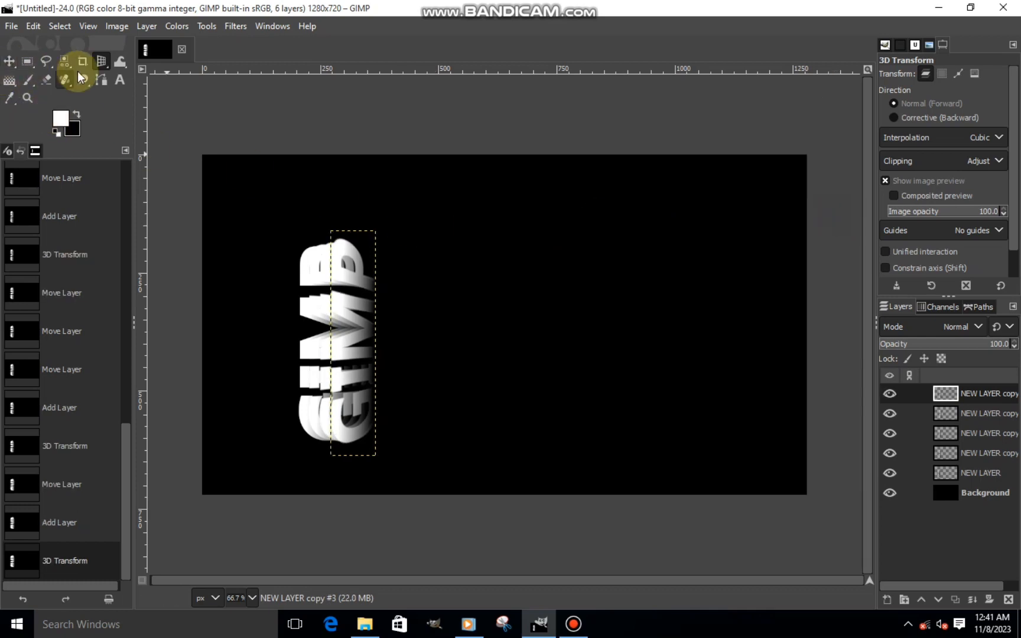
- Move NEW LAYER copy #3 about 20 px to the right and fine-tune its position against the previous copy
left_click(10, 62)
scroll(361, 341, "up", 2)
left_click_drag(347, 351, 364, 353)
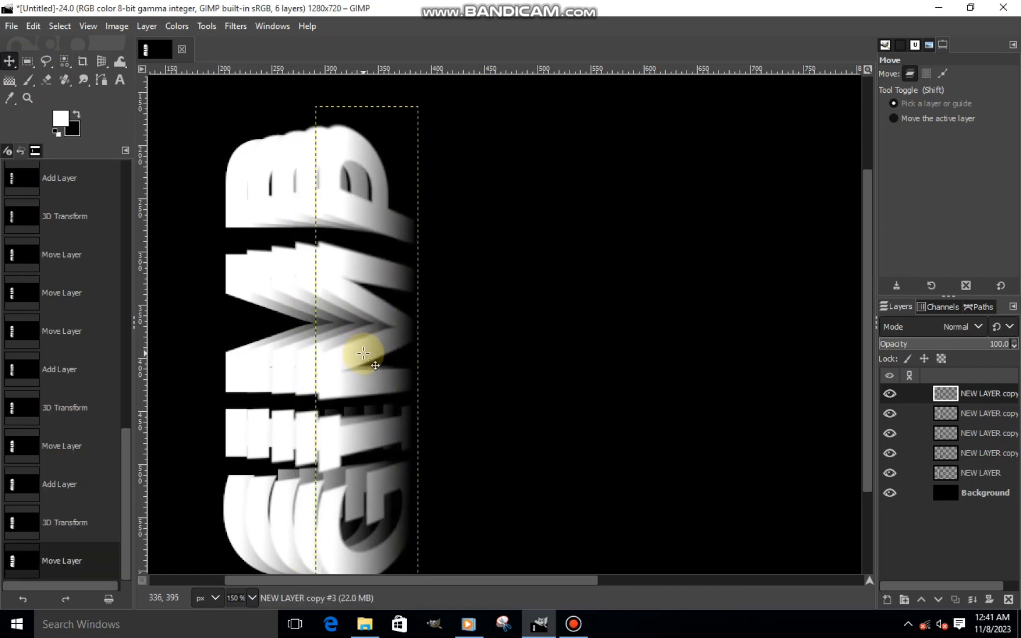
scroll(363, 353, "down", 2)
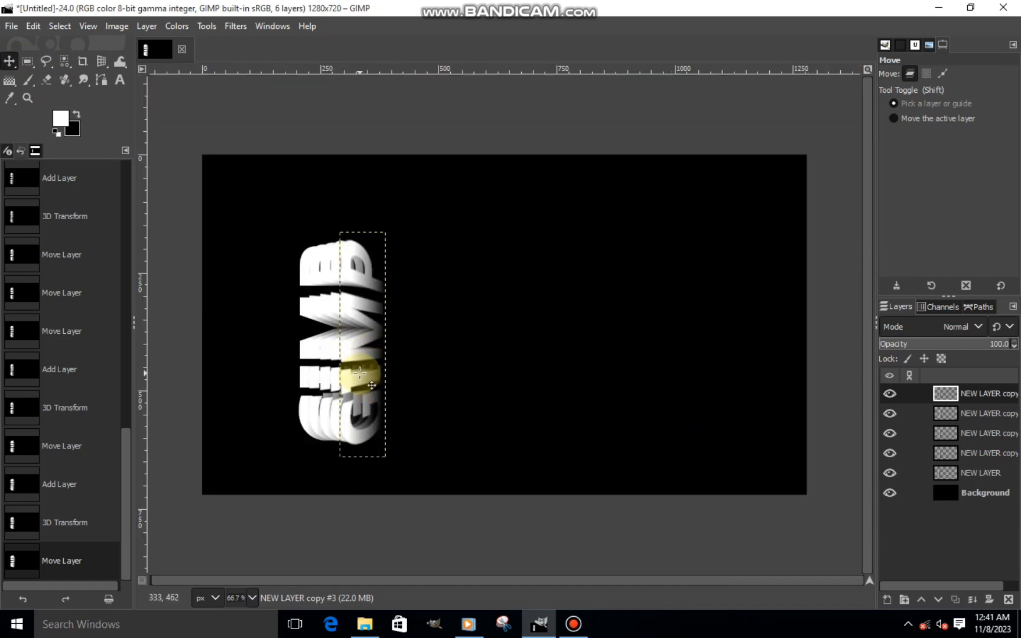
scroll(360, 373, "up", 1)
left_click_drag(354, 348, 354, 346)
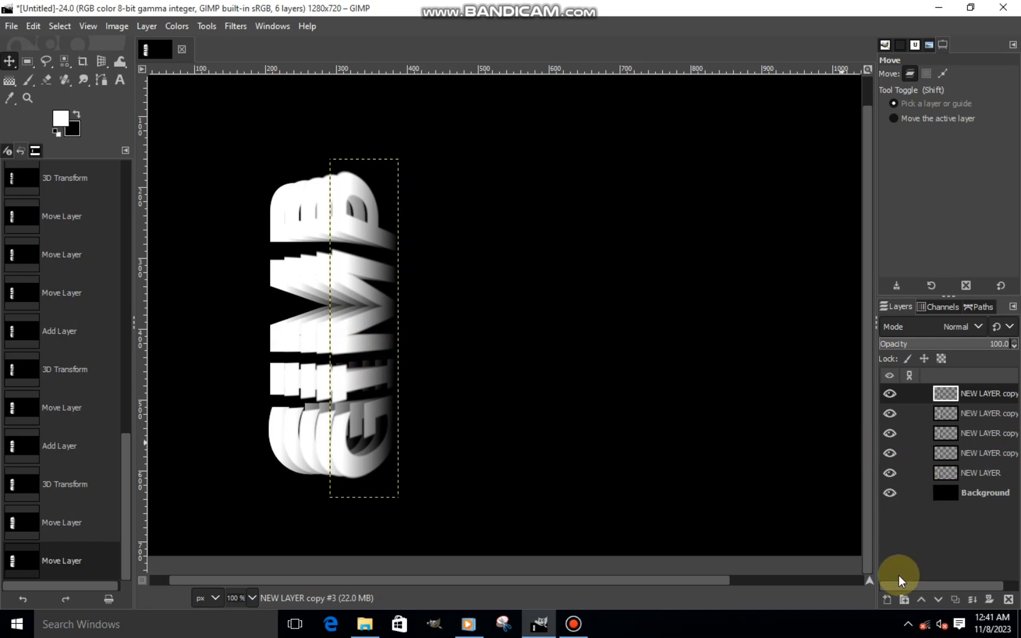
- Duplicate NEW LAYER copy #3 and apply a 3D Transform to the duplicate with a Y angle of 22.32
left_click(956, 599)
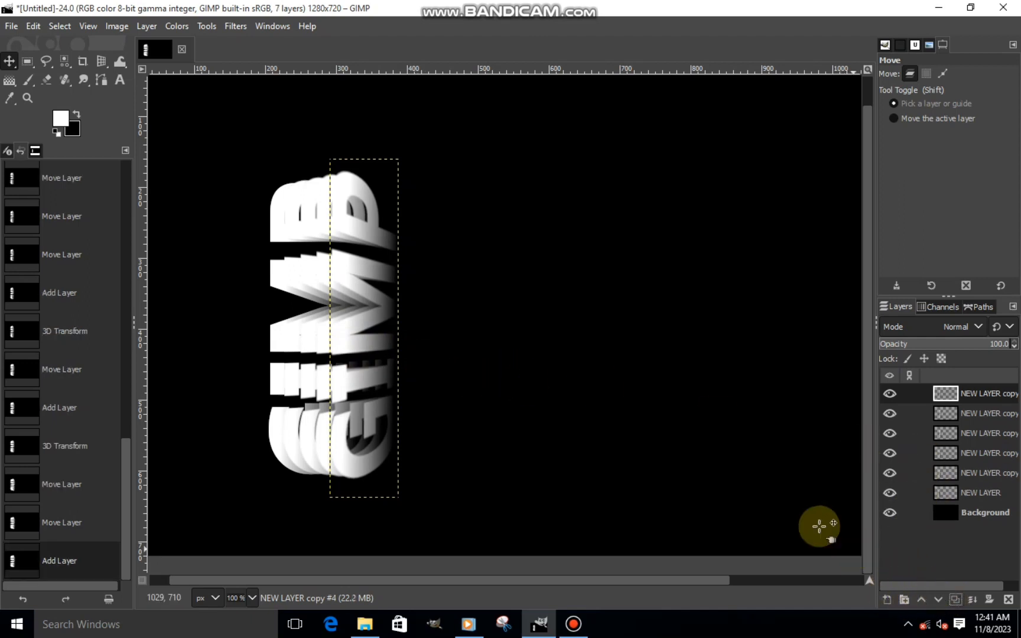
left_click(101, 61)
left_click(354, 248)
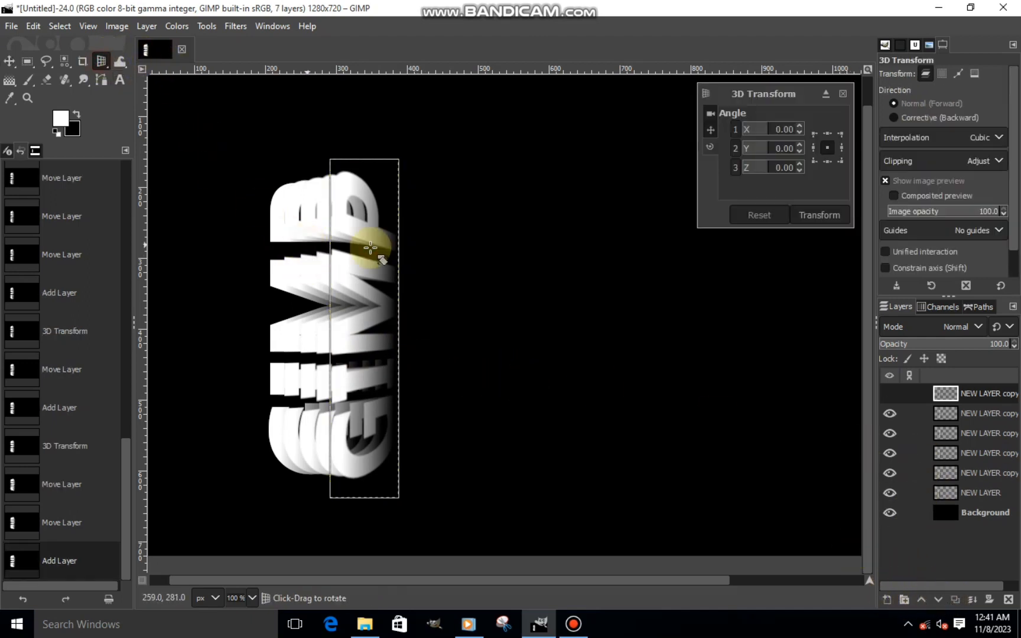
mouse_move(789, 155)
left_mouse_down()
mouse_move(771, 148)
mouse_move(775, 164)
left_mouse_up()
left_click(799, 153)
left_click(799, 152)
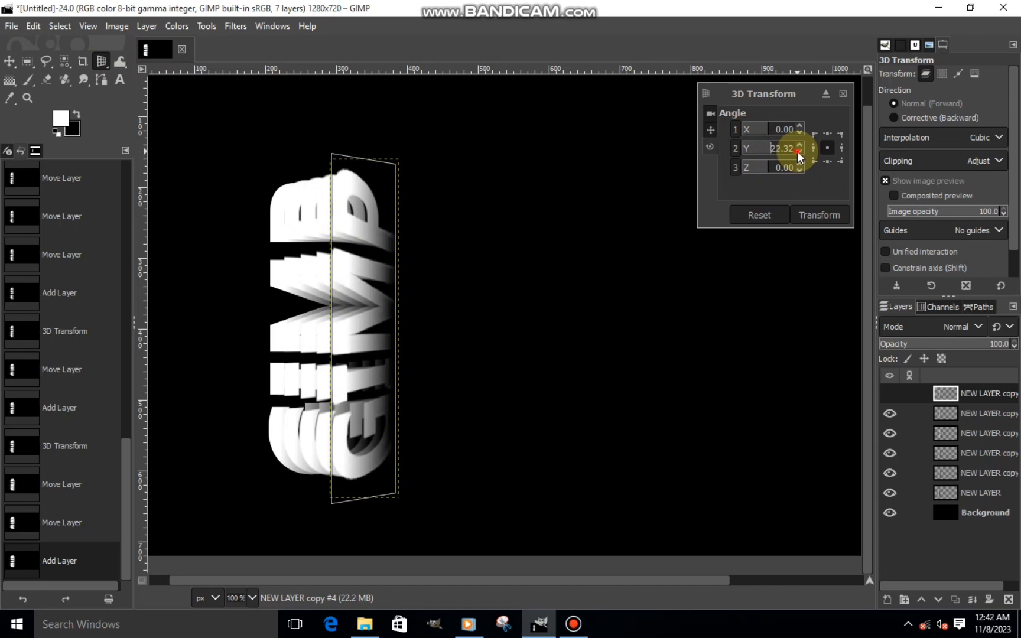
left_click(798, 208)
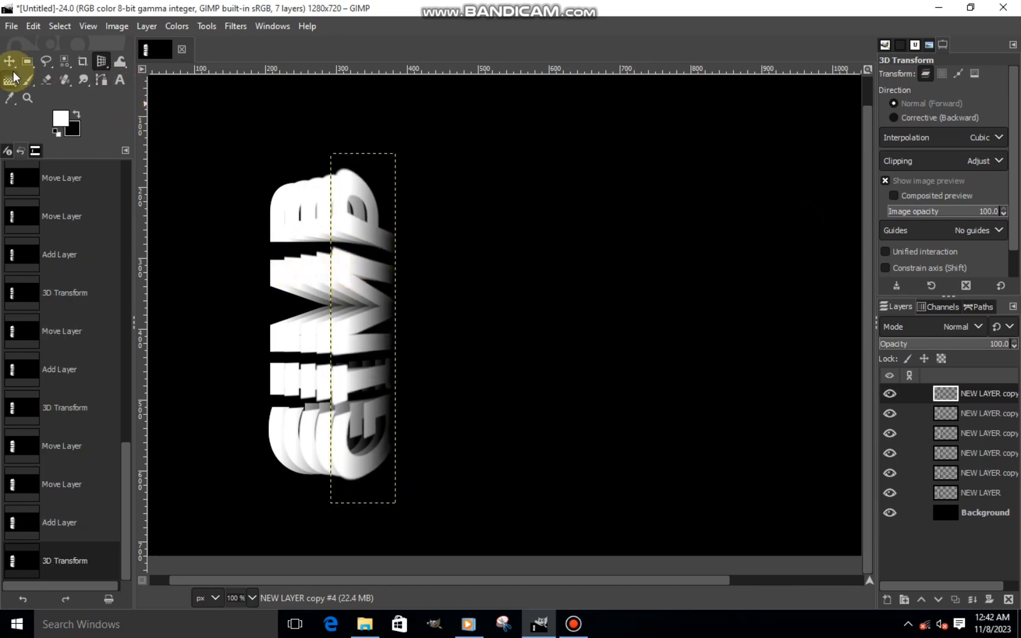
- Move NEW LAYER copy #4 about 19 px horizontally to the right of the previous copy
left_click(10, 62)
left_click_drag(370, 313, 384, 317)
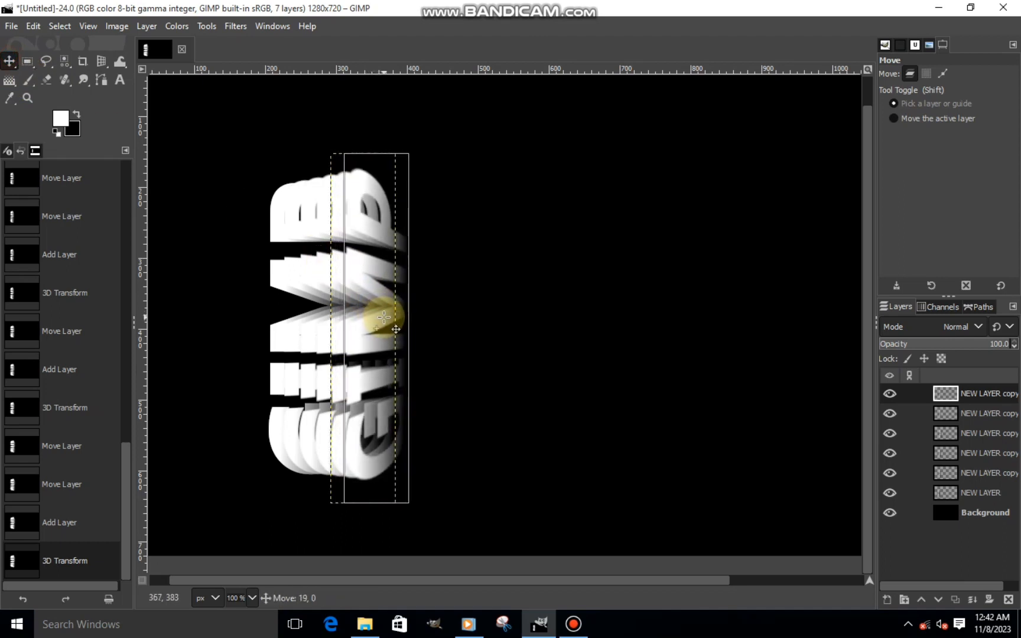
left_click_drag(384, 317, 384, 317)
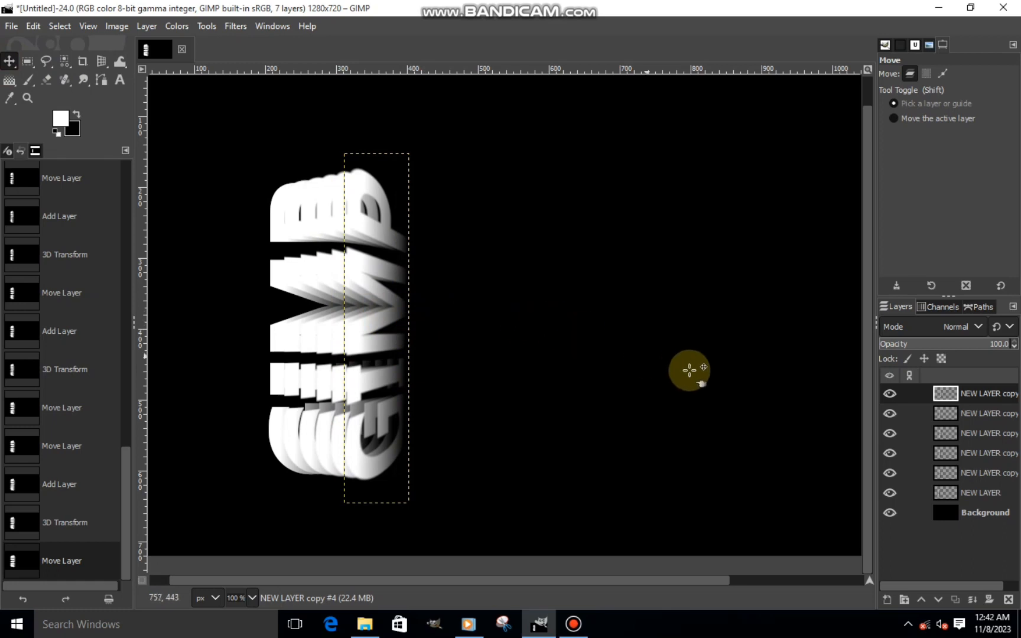
key("minus")
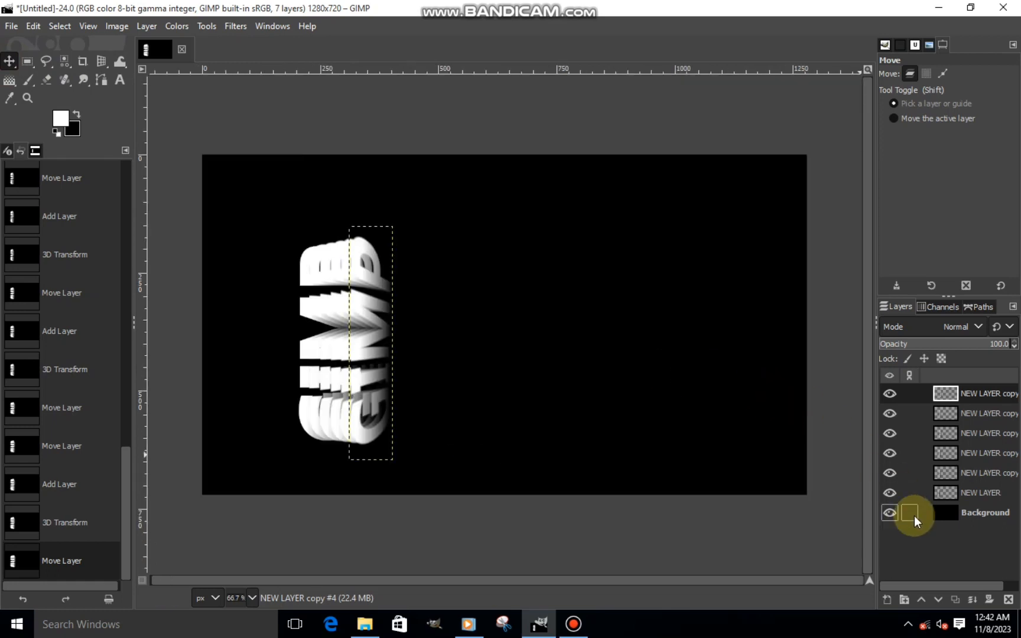
- Duplicate NEW LAYER copy #4 and apply a 3D Transform to the duplicate with a Y angle of 20.32
left_click(955, 599)
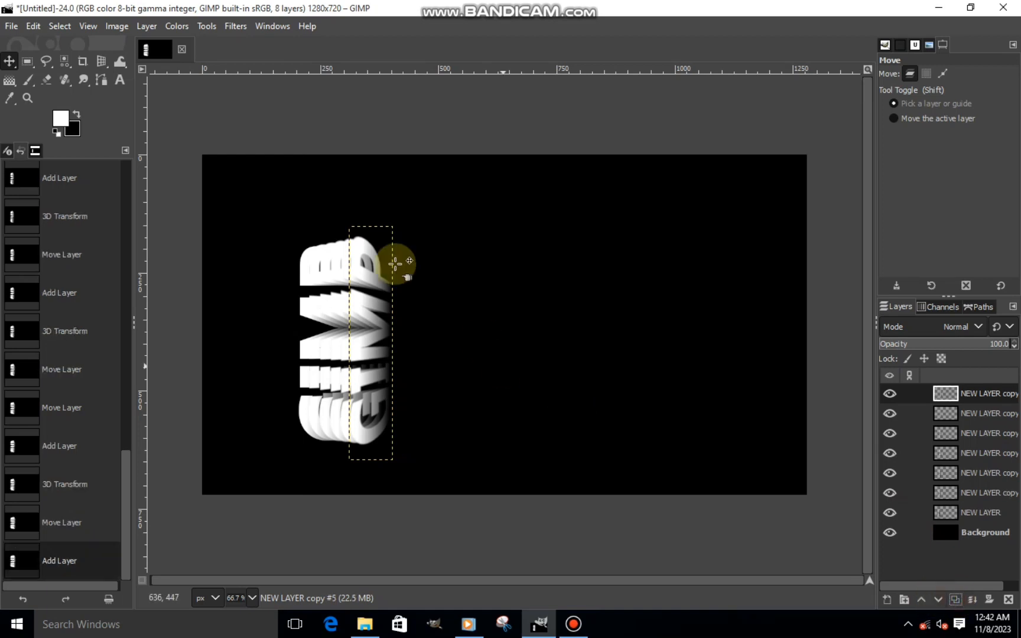
left_click(101, 61)
left_click(334, 317)
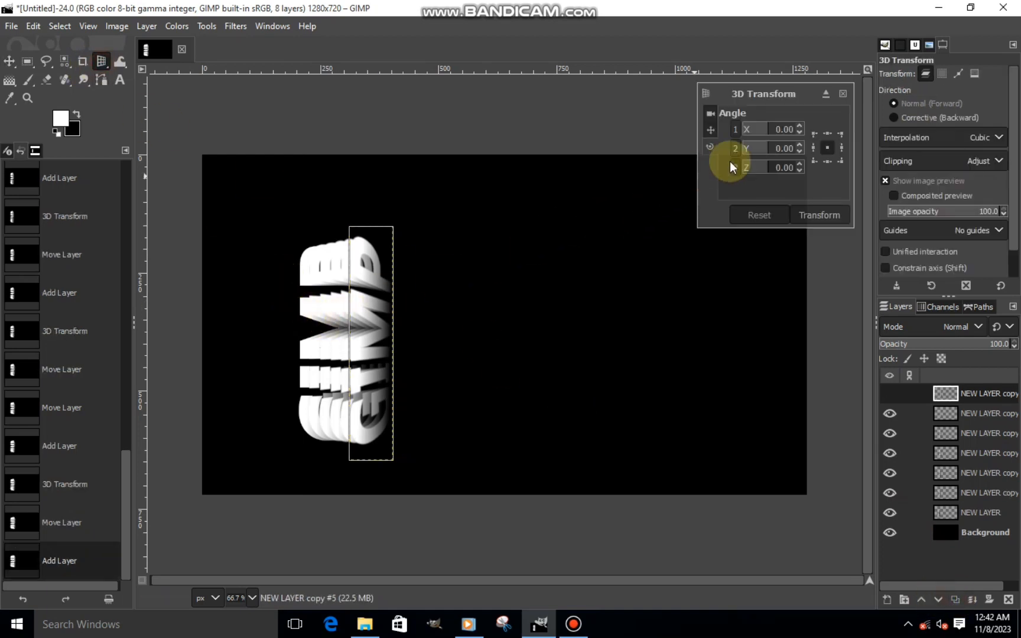
left_click_drag(771, 152, 799, 158)
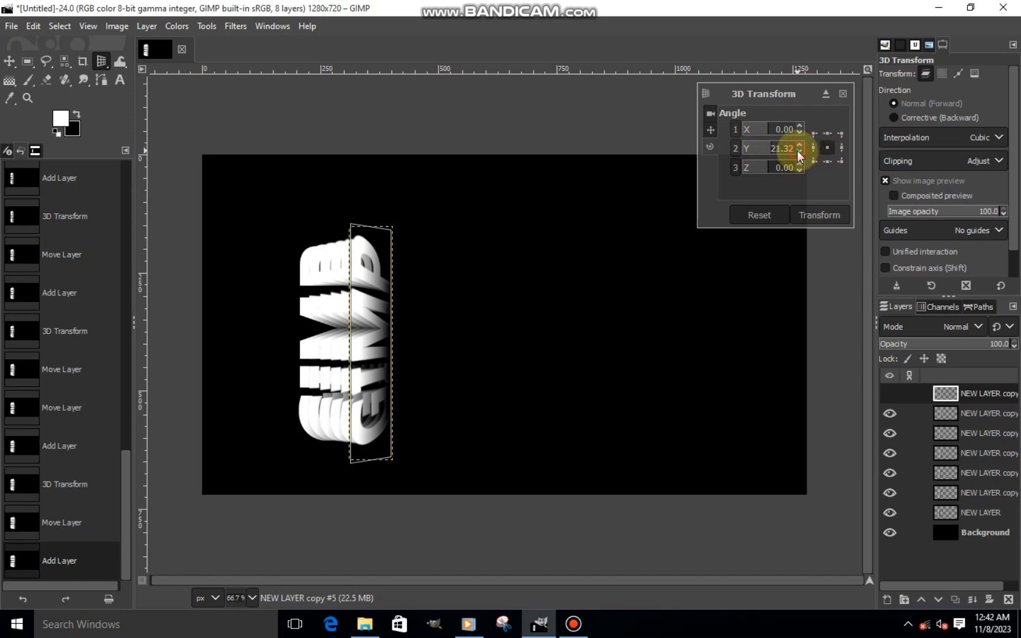
left_click(774, 213)
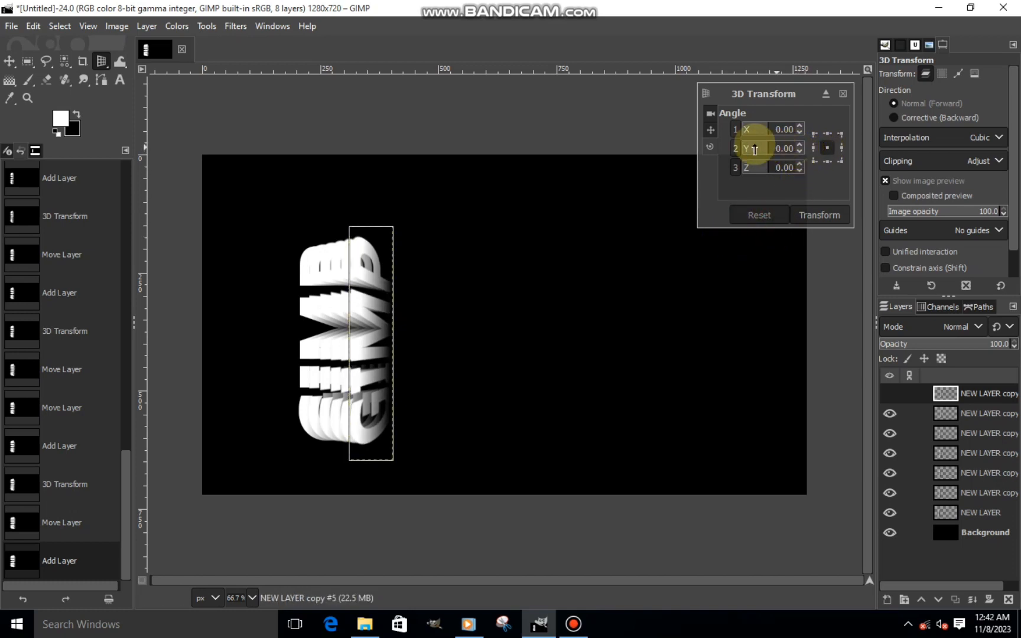
mouse_move(771, 151)
left_mouse_down()
mouse_move(796, 147)
mouse_move(770, 157)
left_mouse_up()
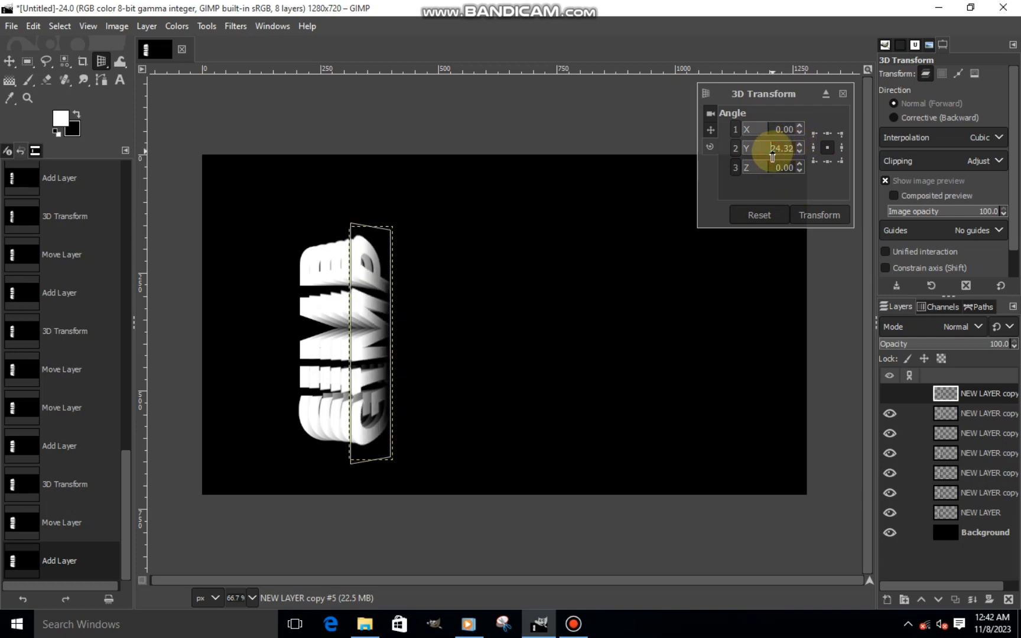
left_click(801, 153)
left_click(801, 152)
left_click(801, 153)
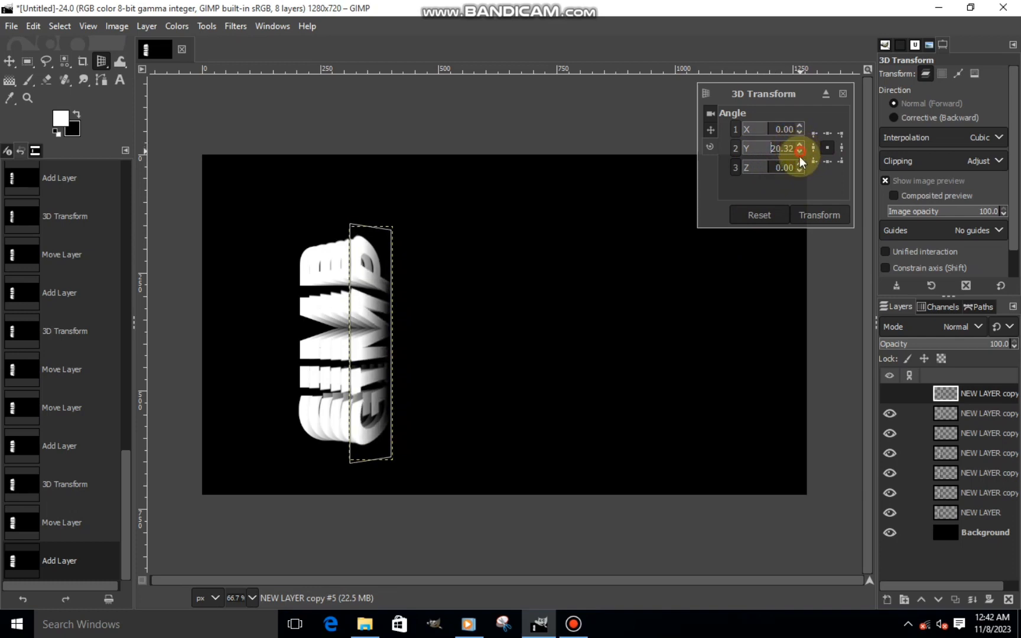
left_click(814, 213)
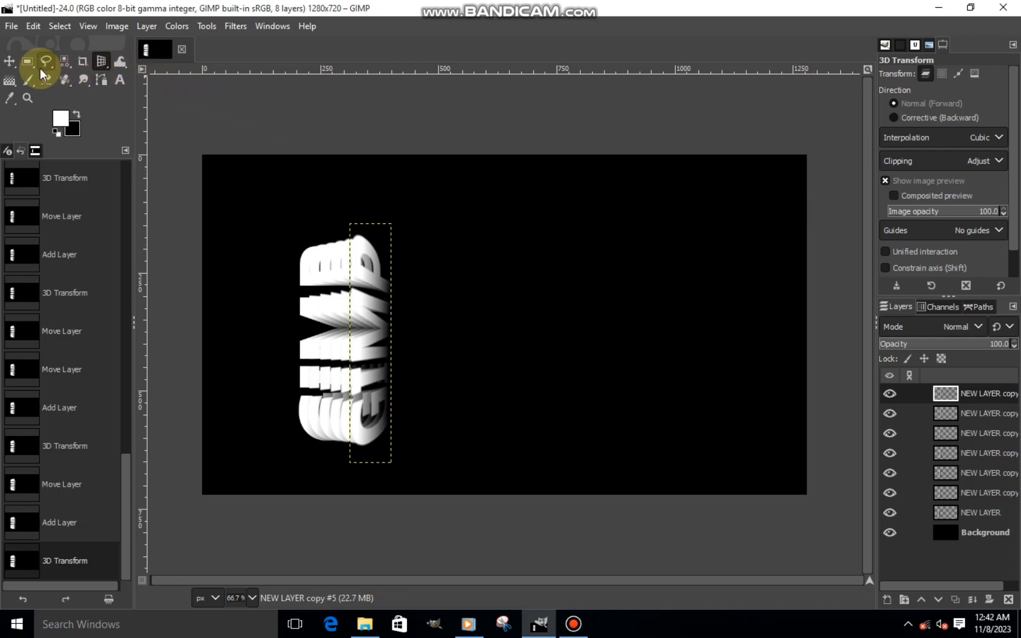
- Move NEW LAYER copy #5 about 18 px to the right so its spacing matches the earlier copies
left_click(9, 61)
scroll(369, 351, "up", 2)
scroll(365, 347, "up", 1)
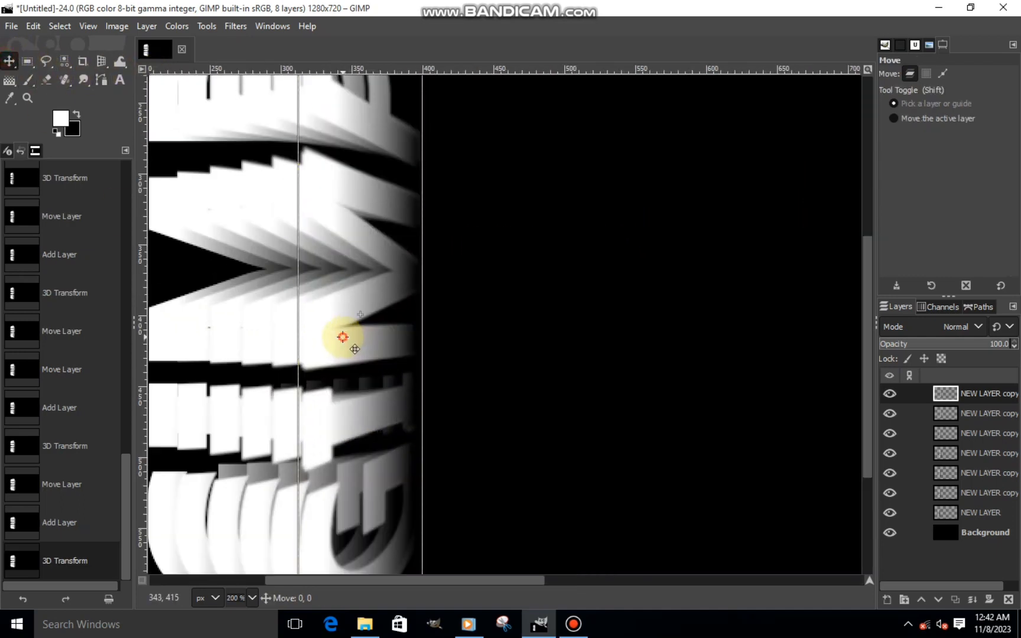
left_click_drag(346, 337, 375, 337)
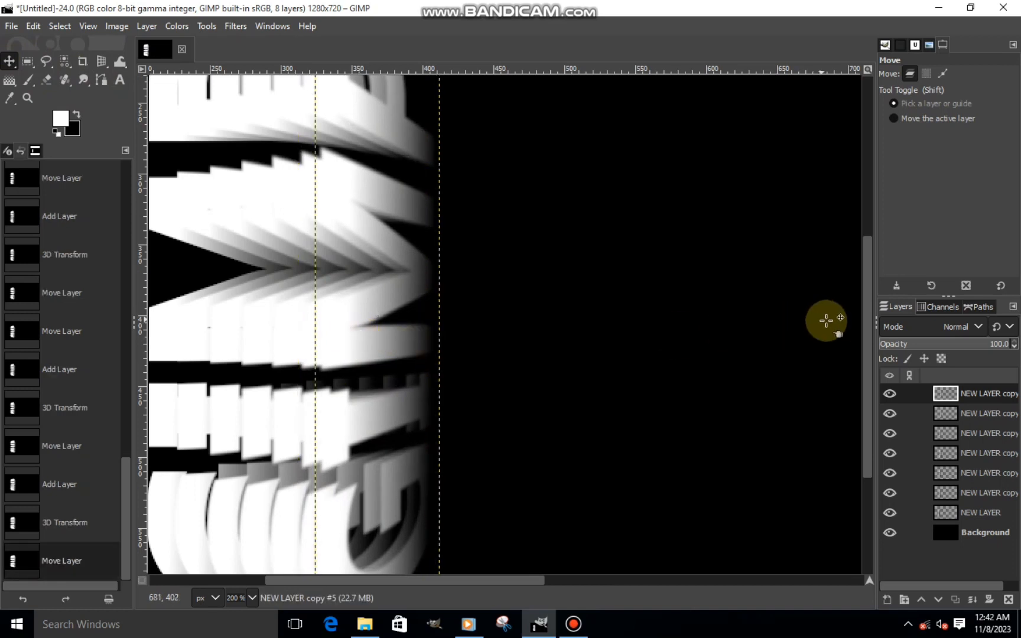
scroll(731, 324, "down", 1)
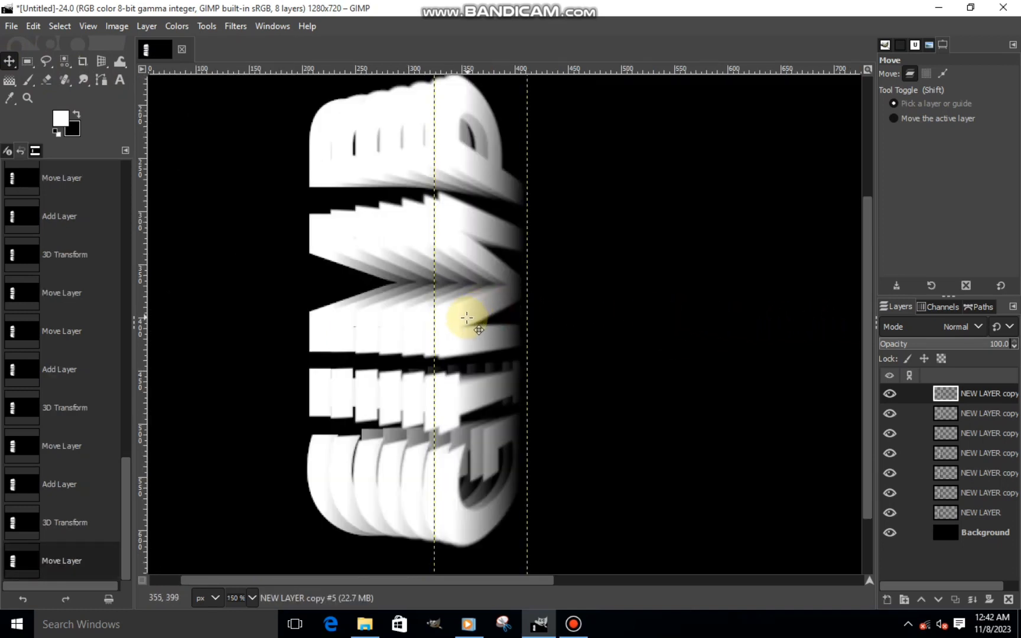
left_click_drag(467, 319, 472, 318)
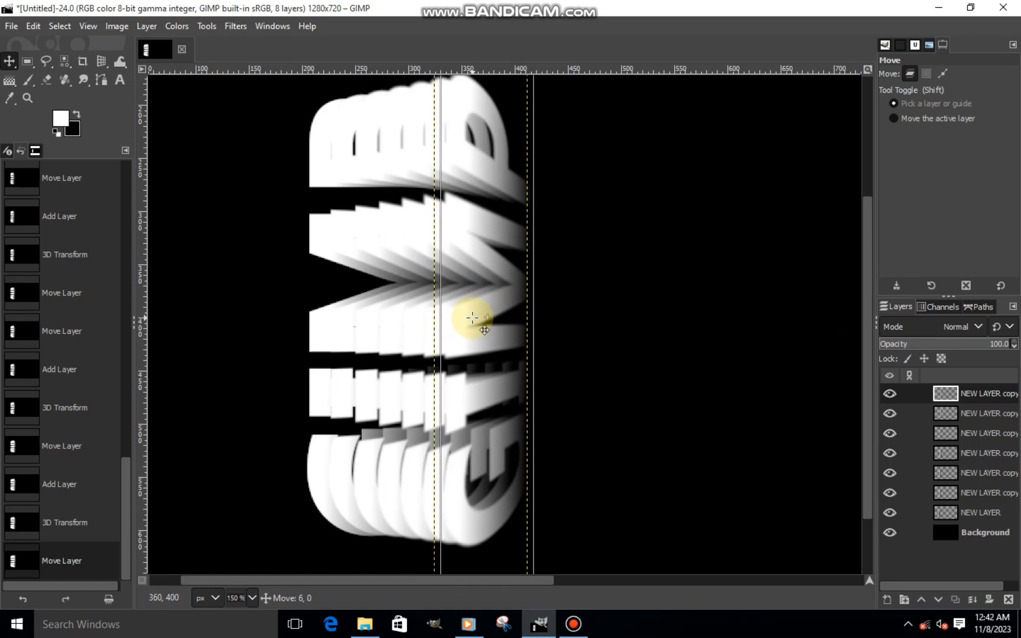
left_click_drag(473, 318, 472, 318)
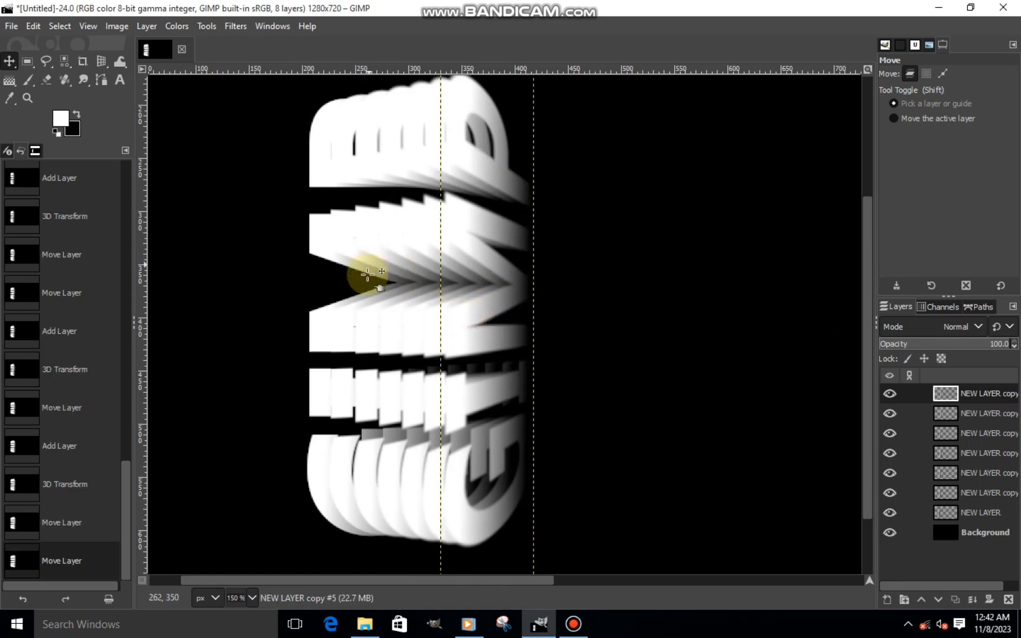
scroll(482, 287, "down", 2)
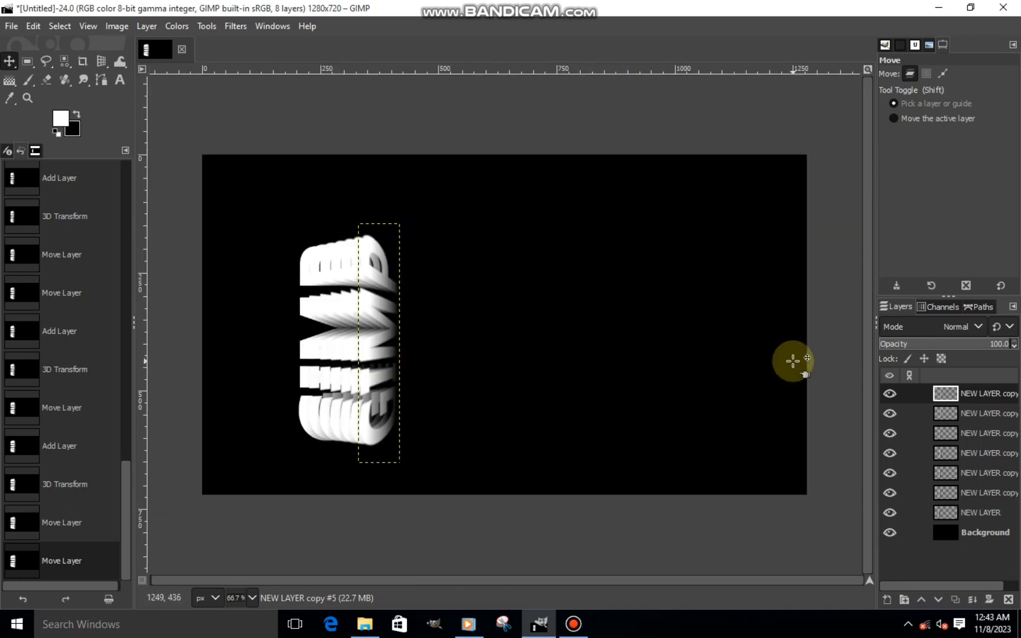
- Merge all the lettering copies down one by one into the single NEW LAYER above the Background, and check it by toggling its visibility
right_click(953, 397)
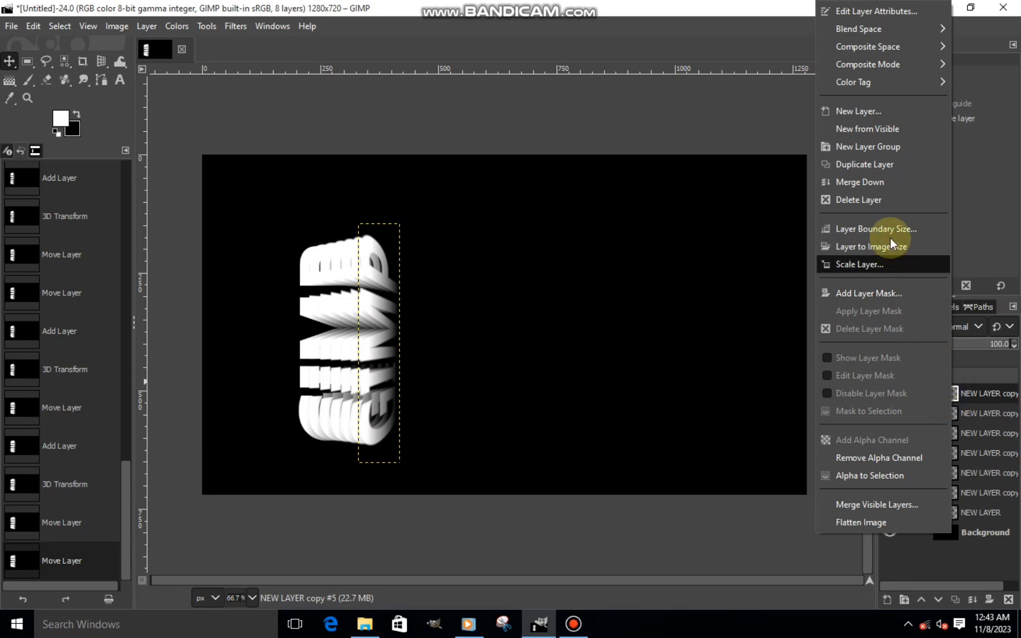
left_click(860, 182)
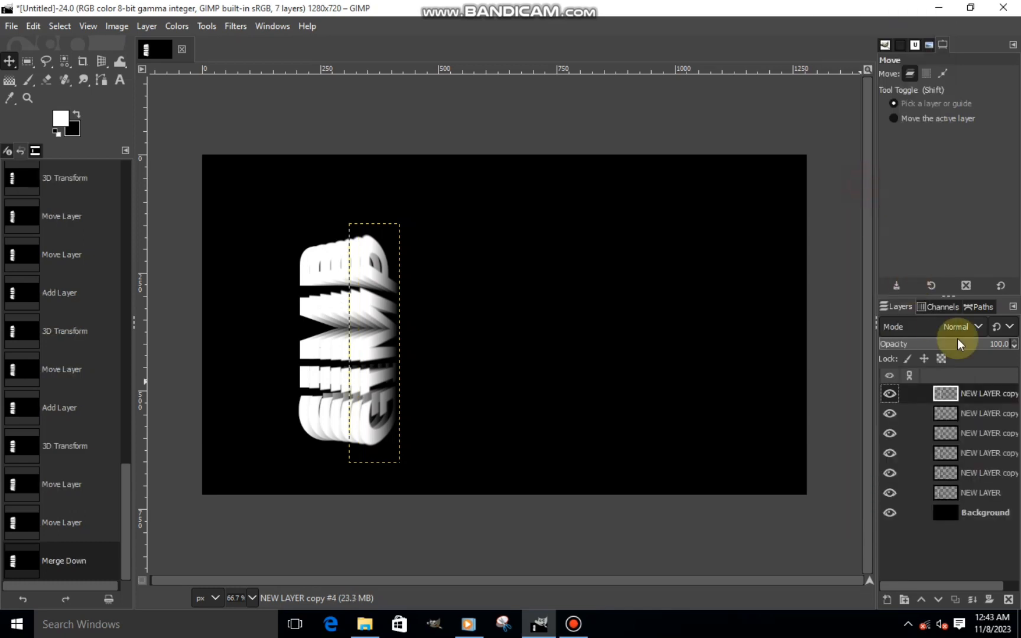
right_click(974, 396)
left_click(885, 180)
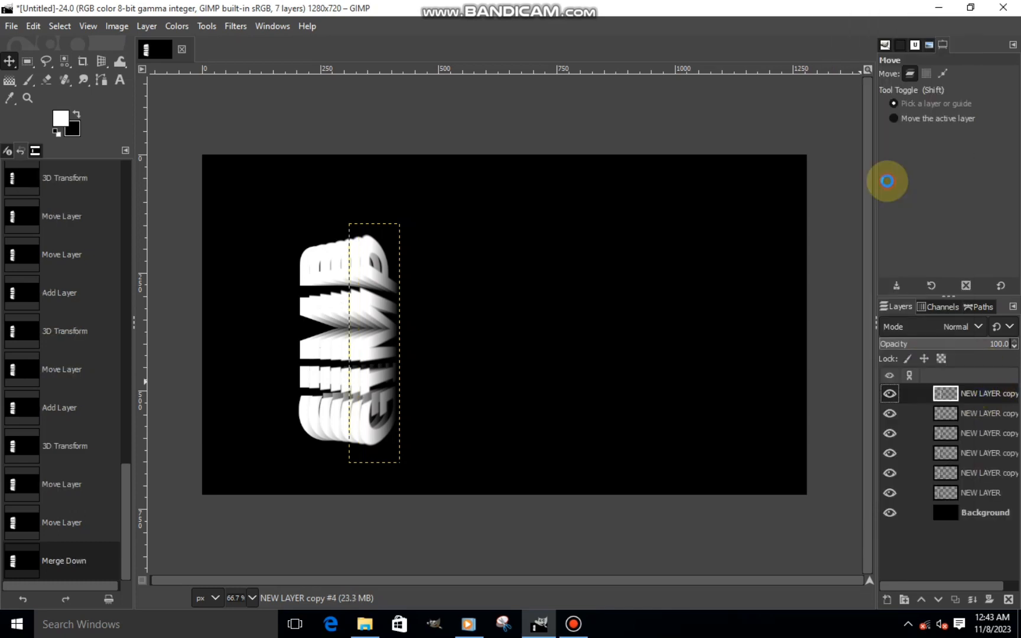
right_click(954, 392)
left_click(851, 184)
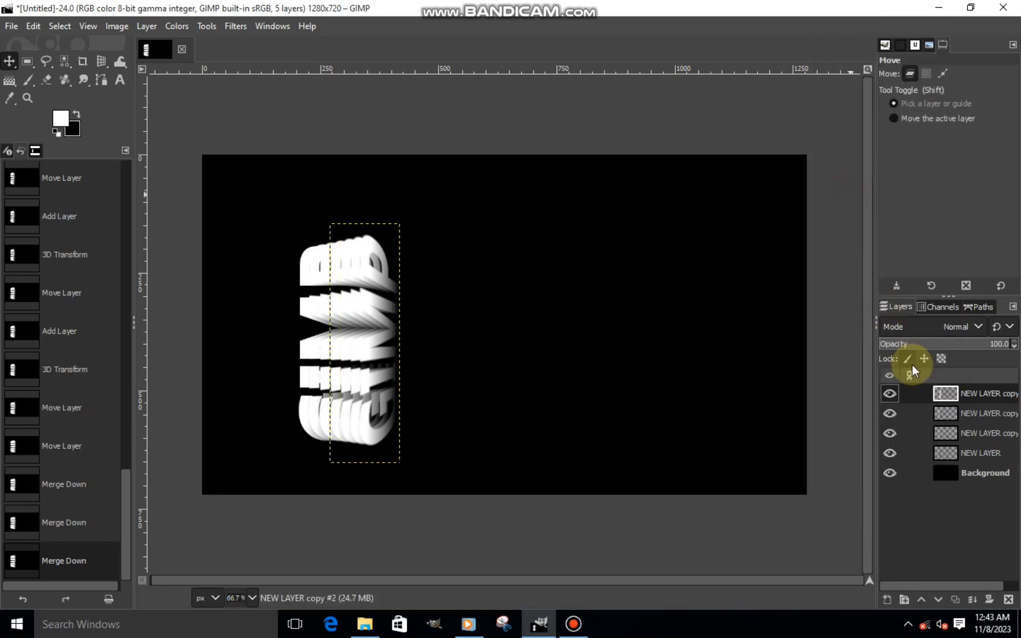
right_click(936, 390)
left_click(857, 183)
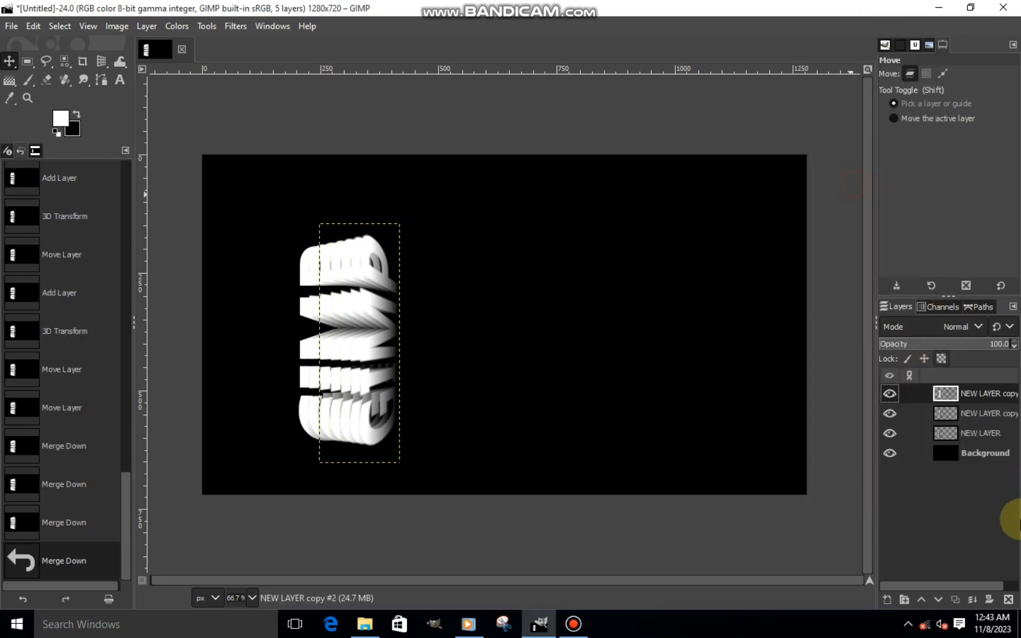
left_click(972, 599)
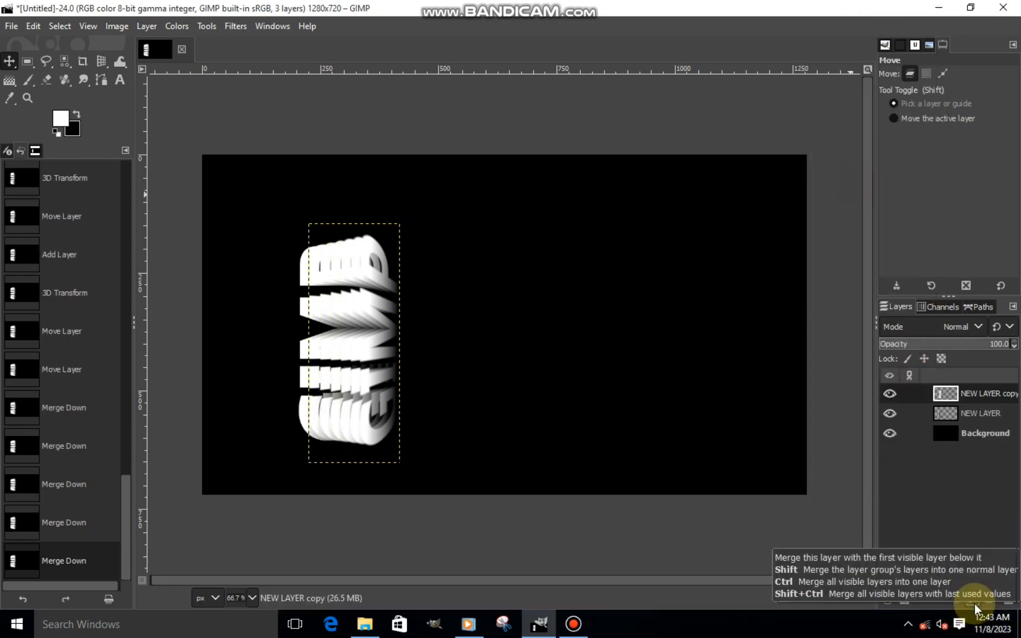
left_click(973, 599)
left_click(887, 393)
left_click(886, 392)
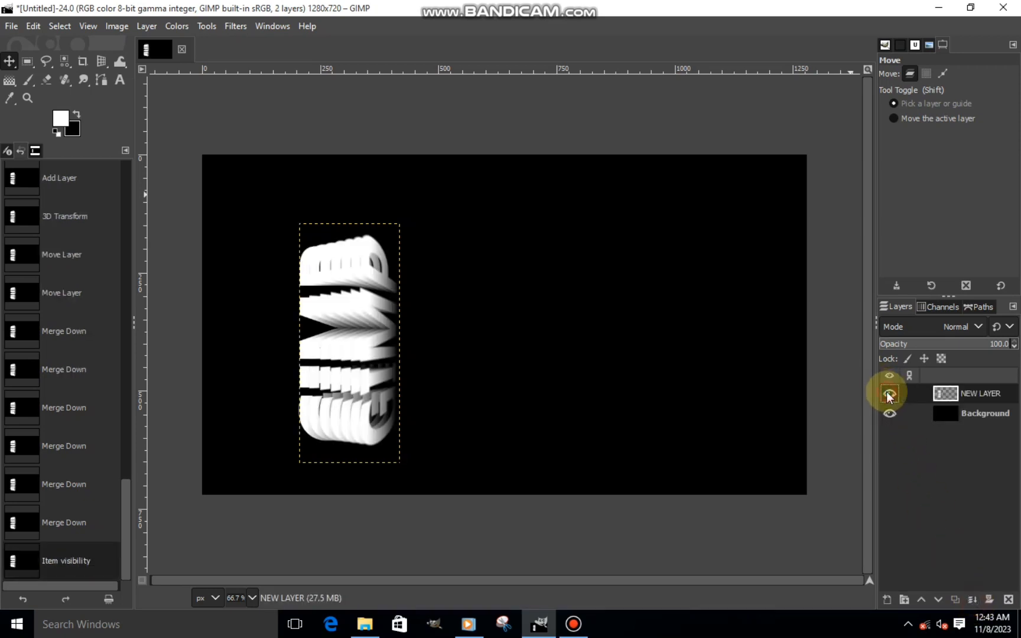
- Duplicate the merged NEW LAYER and flip the duplicate horizontally
left_click(953, 599)
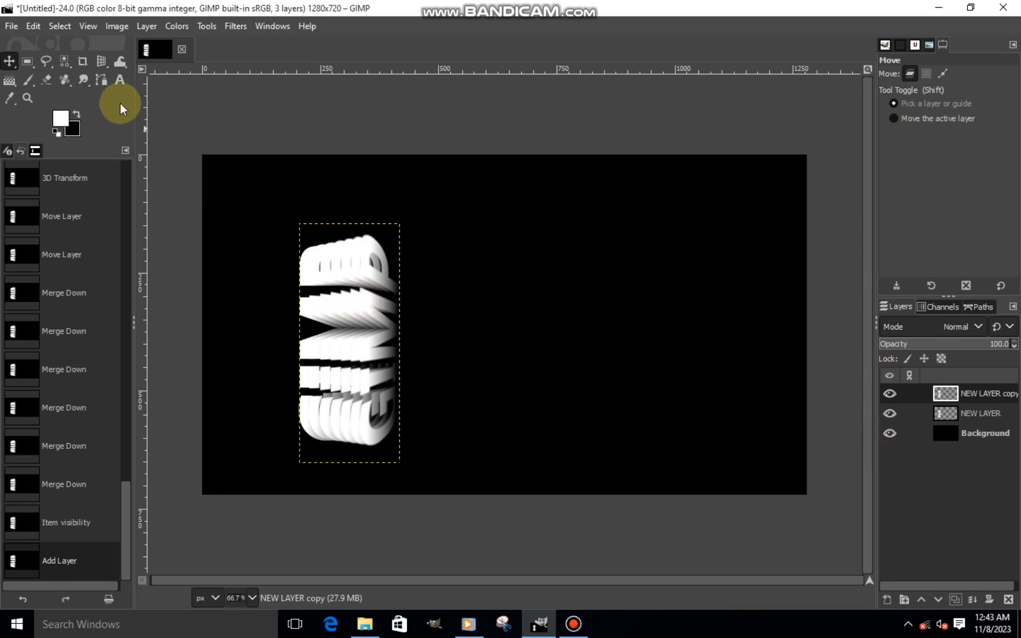
right_click(103, 64)
left_click(139, 137)
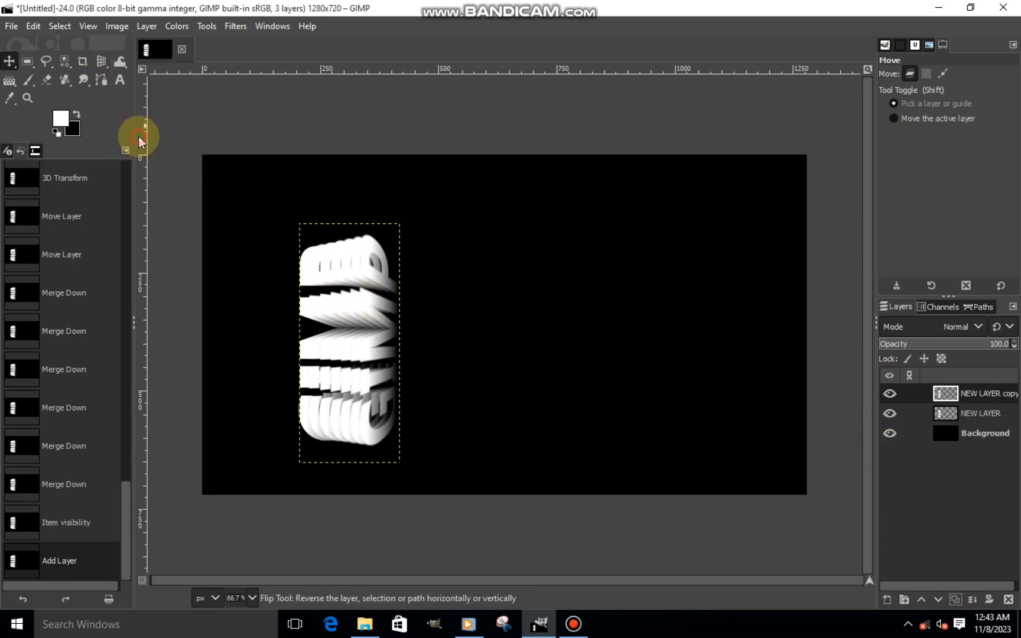
left_click(307, 312)
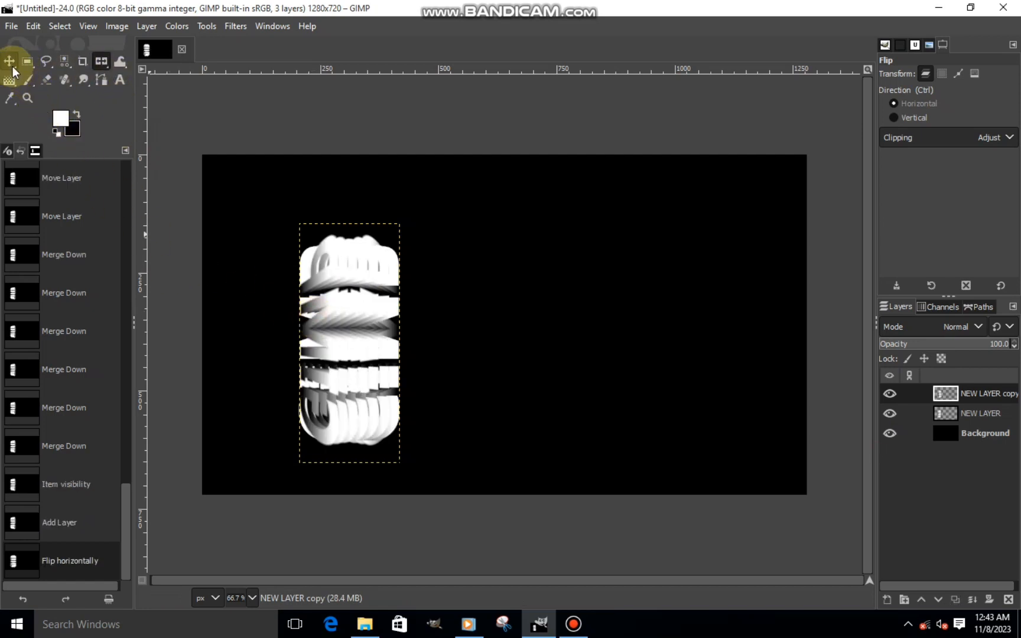
- Move the flipped copy about 200 px to the right and fine-tune it so it mirrors the original along their inner edges
left_click(10, 63)
left_click_drag(334, 349, 420, 346)
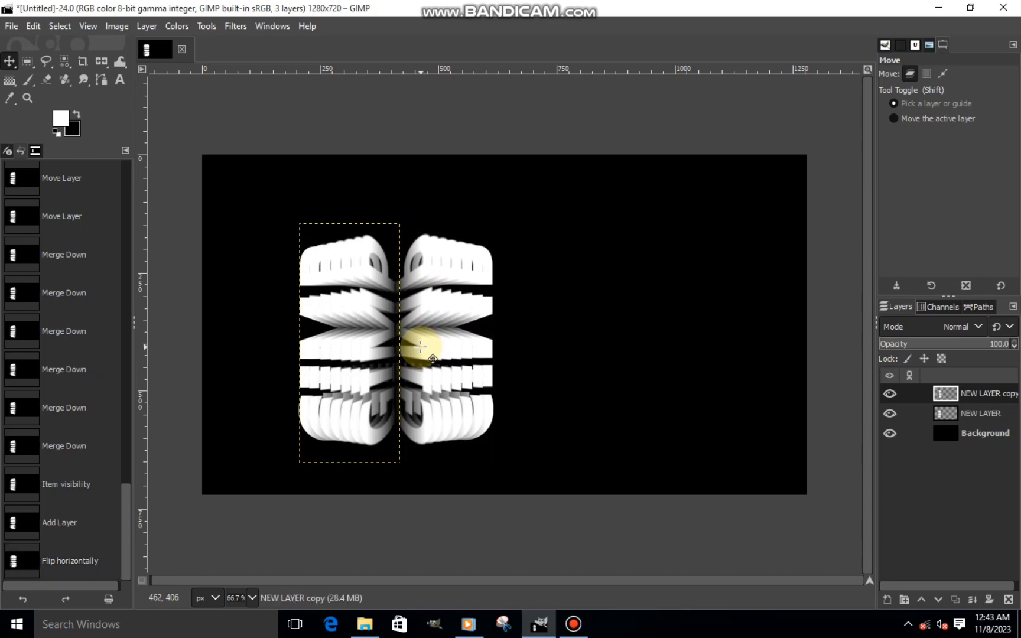
scroll(383, 348, "up", 4)
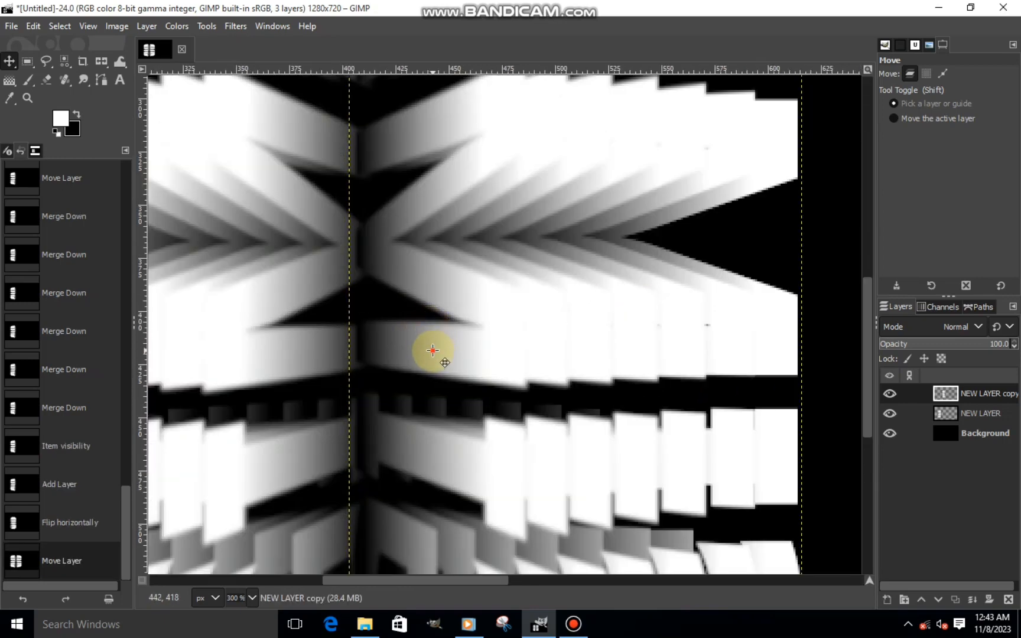
left_click_drag(433, 350, 445, 351)
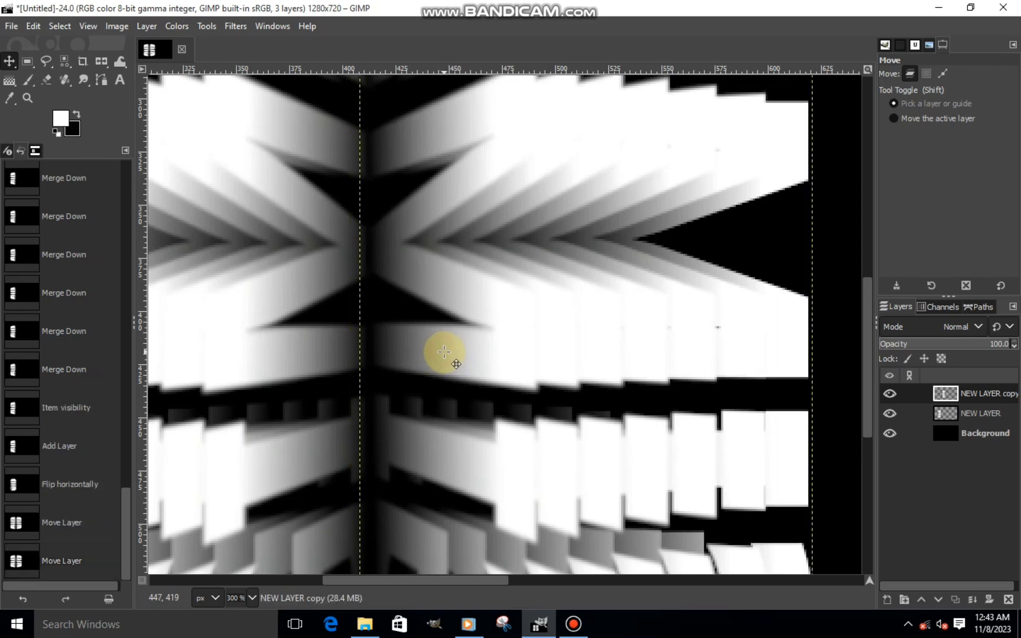
scroll(450, 352, "down", 3)
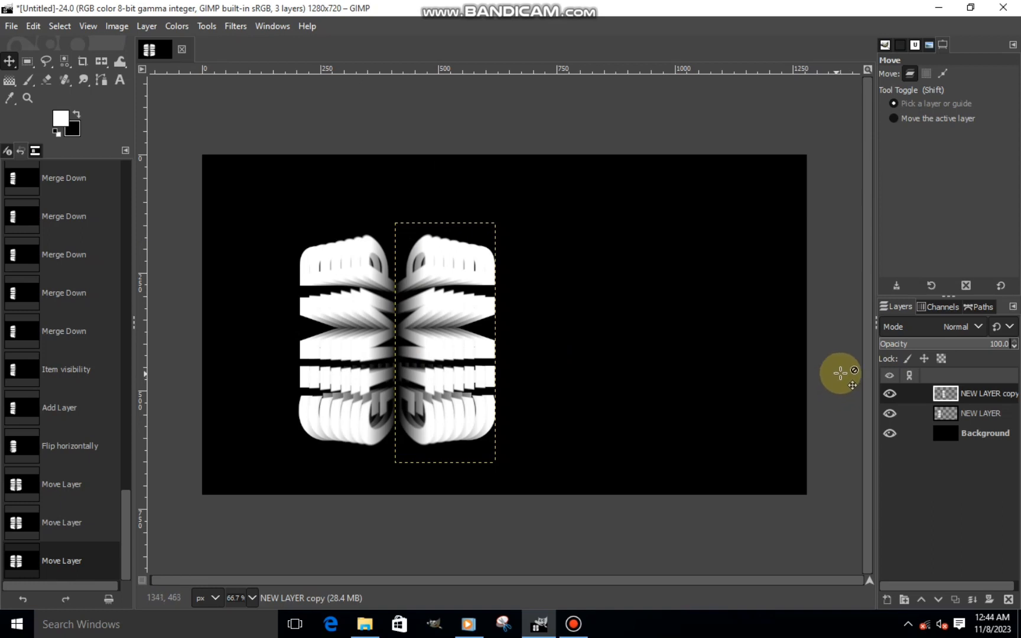
- Merge the flipped copy down into NEW LAYER and move the merged lettering to the middle of the canvas
right_click(952, 399)
left_click(850, 183)
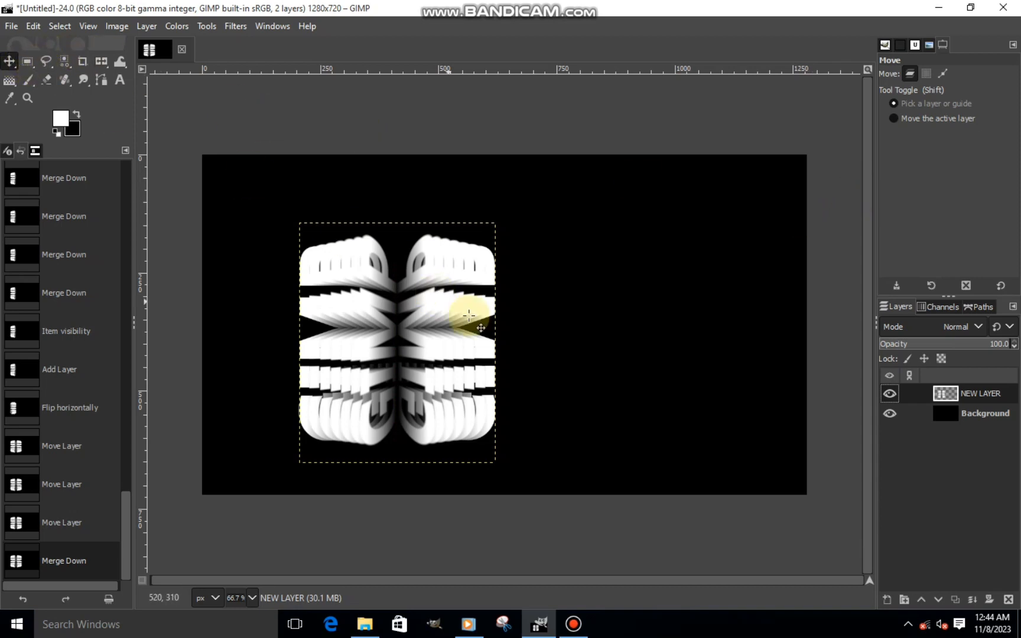
left_click_drag(427, 308, 520, 303)
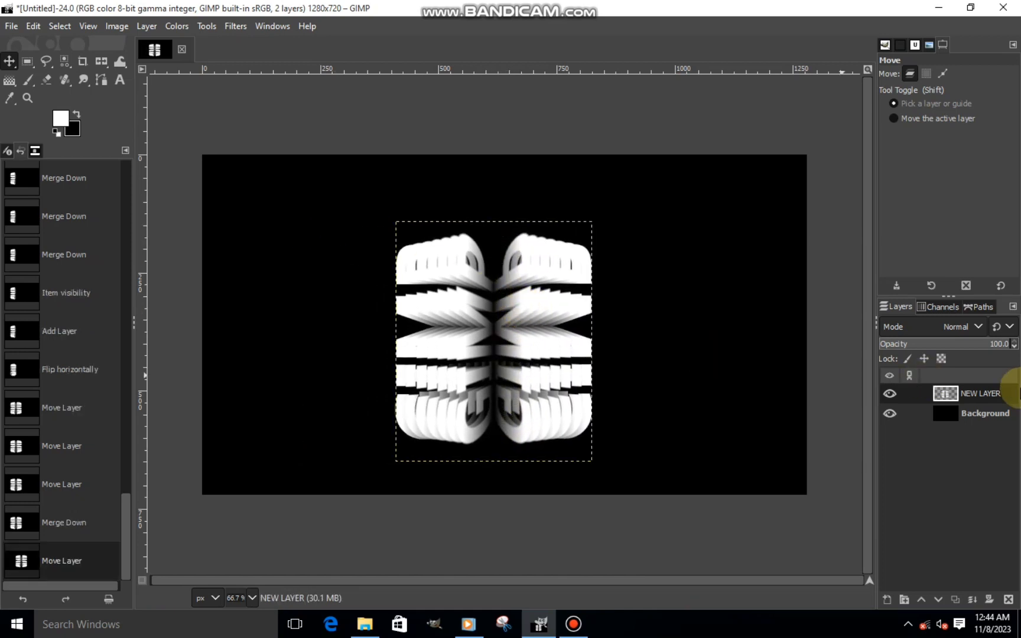
- Make the Background layer the active layer
left_click(966, 413)
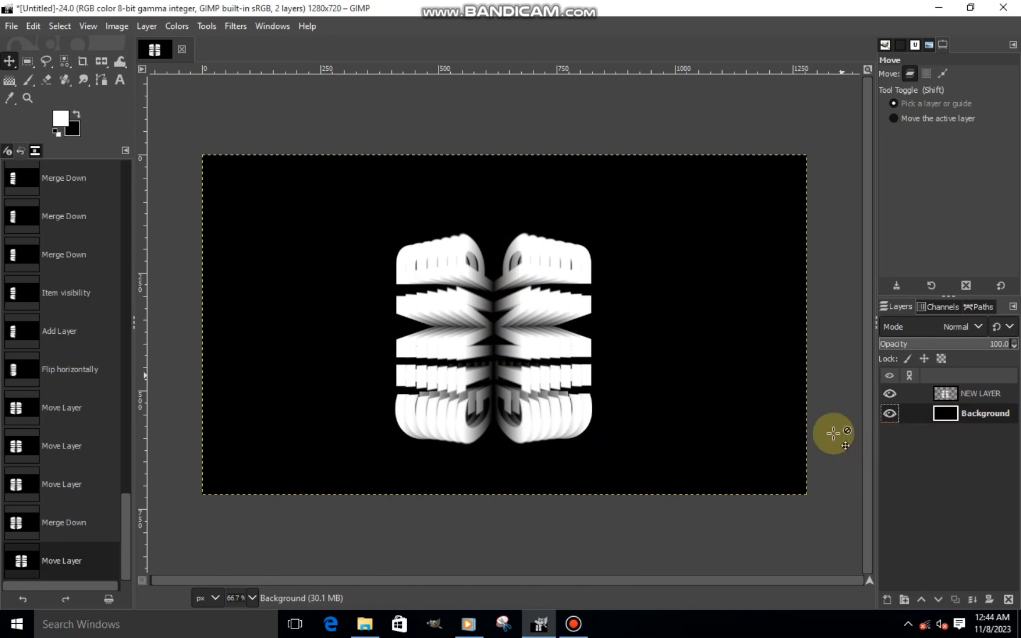
scroll(778, 430, "up", 1)
scroll(713, 415, "down", 1)
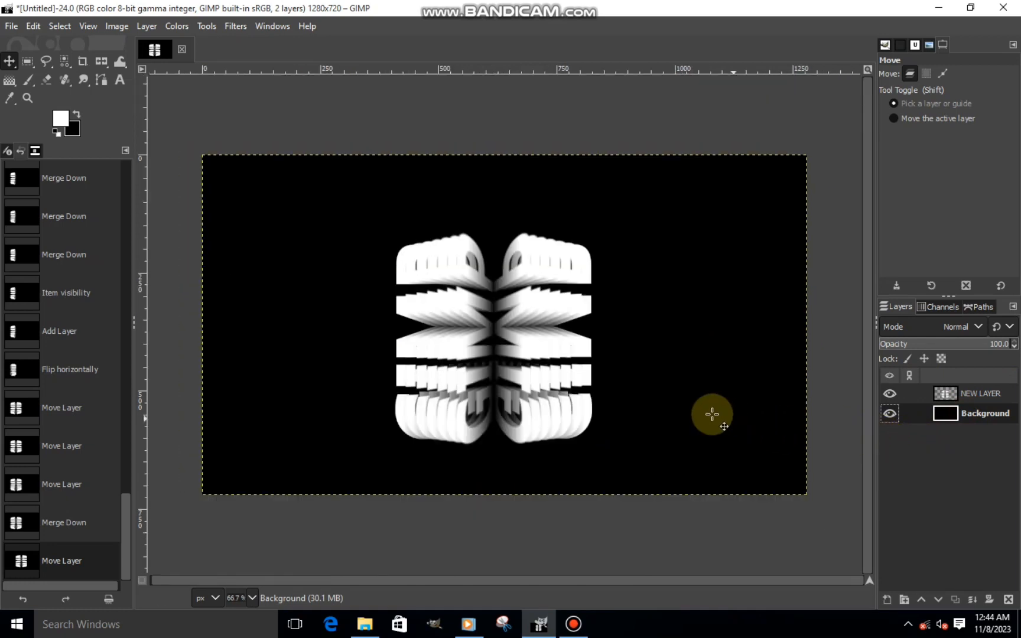